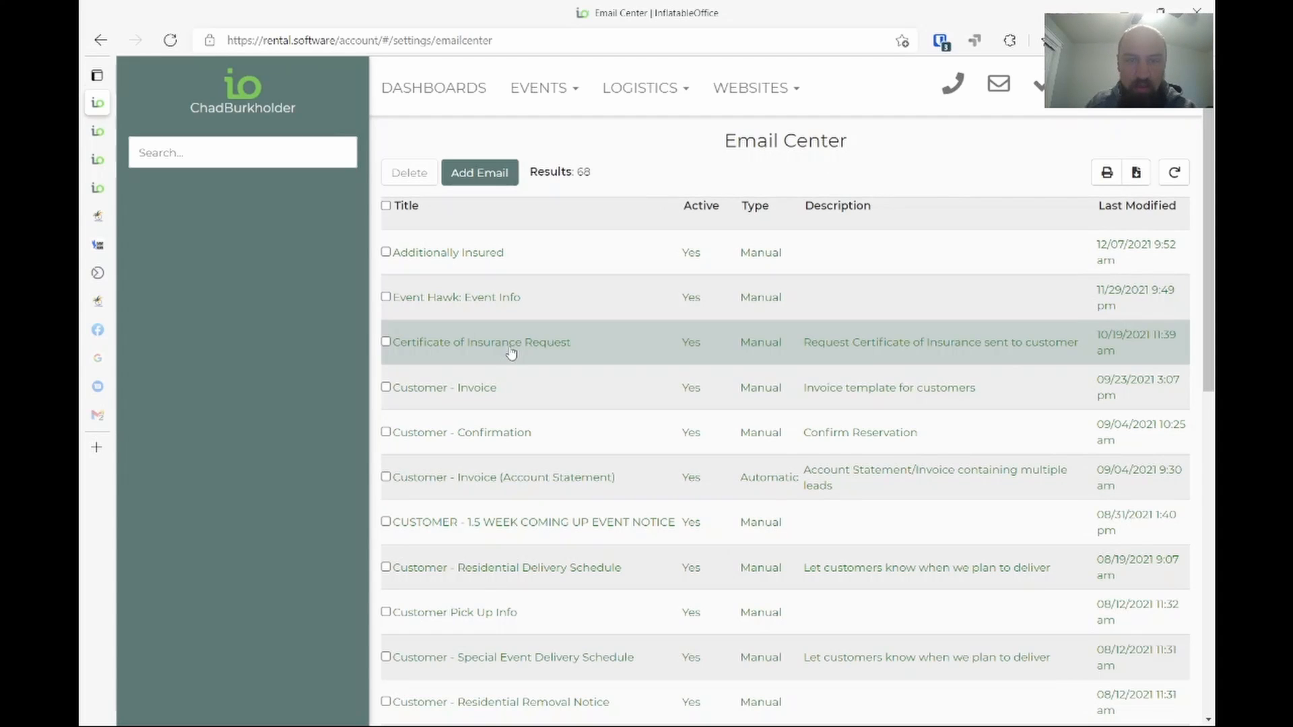
# - Open the Certificate of Insurance Request email template and delete the sentence "Should have Certificate of Insurance item on the invoice."
pyautogui.click(455, 344)
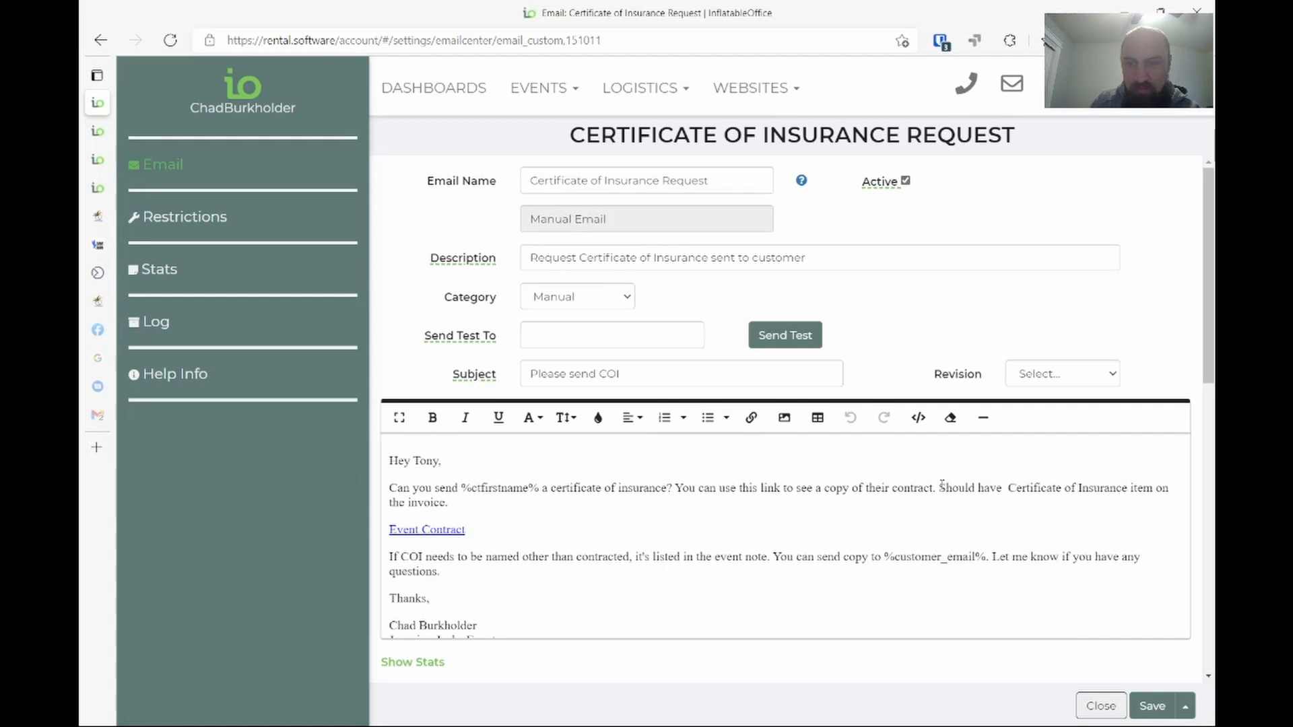
pyautogui.moveTo(941, 488); pyautogui.dragTo(447, 510)
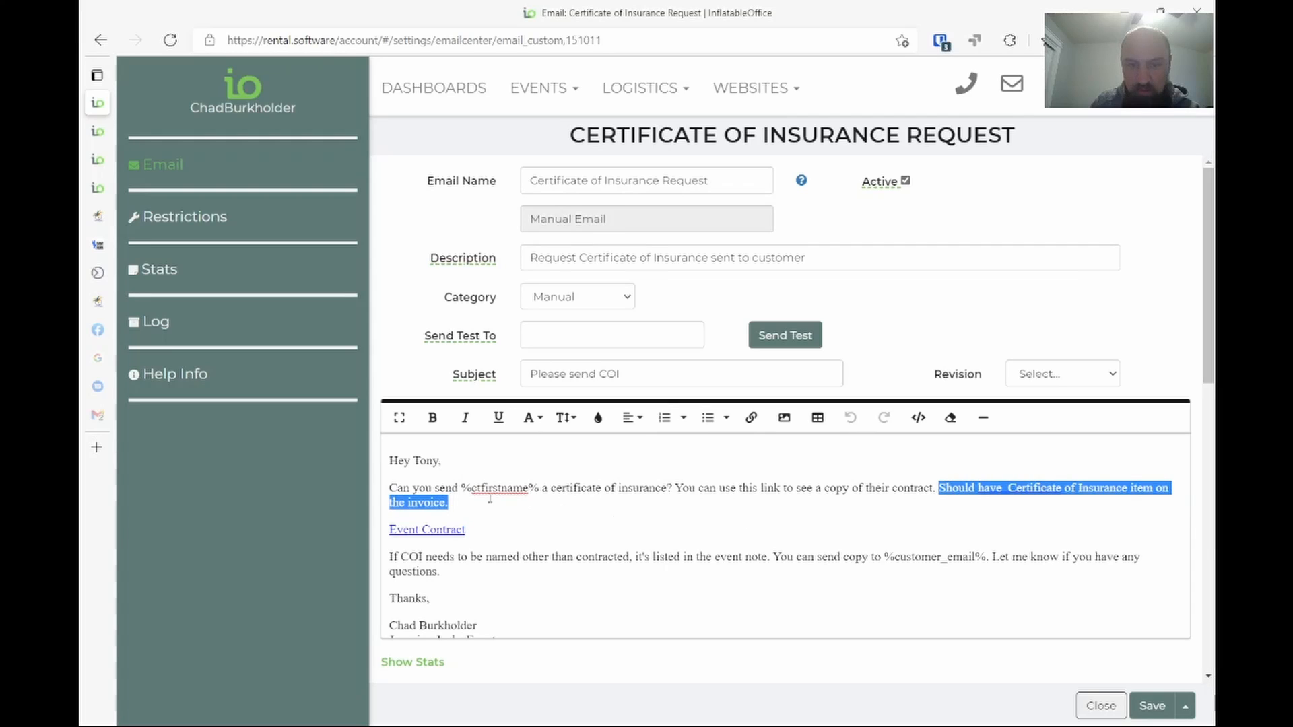
pyautogui.press('Delete')
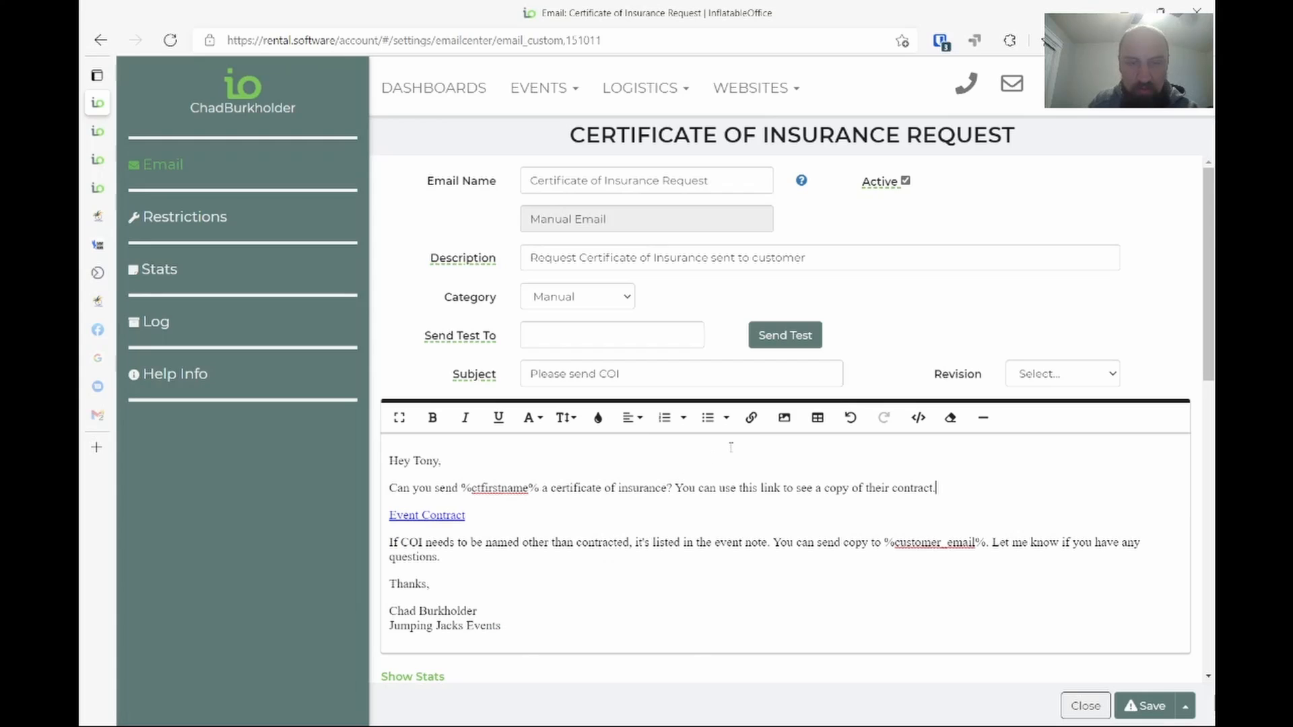
pyautogui.scroll(-1, 731, 447)
pyautogui.scroll(-1, 731, 447)
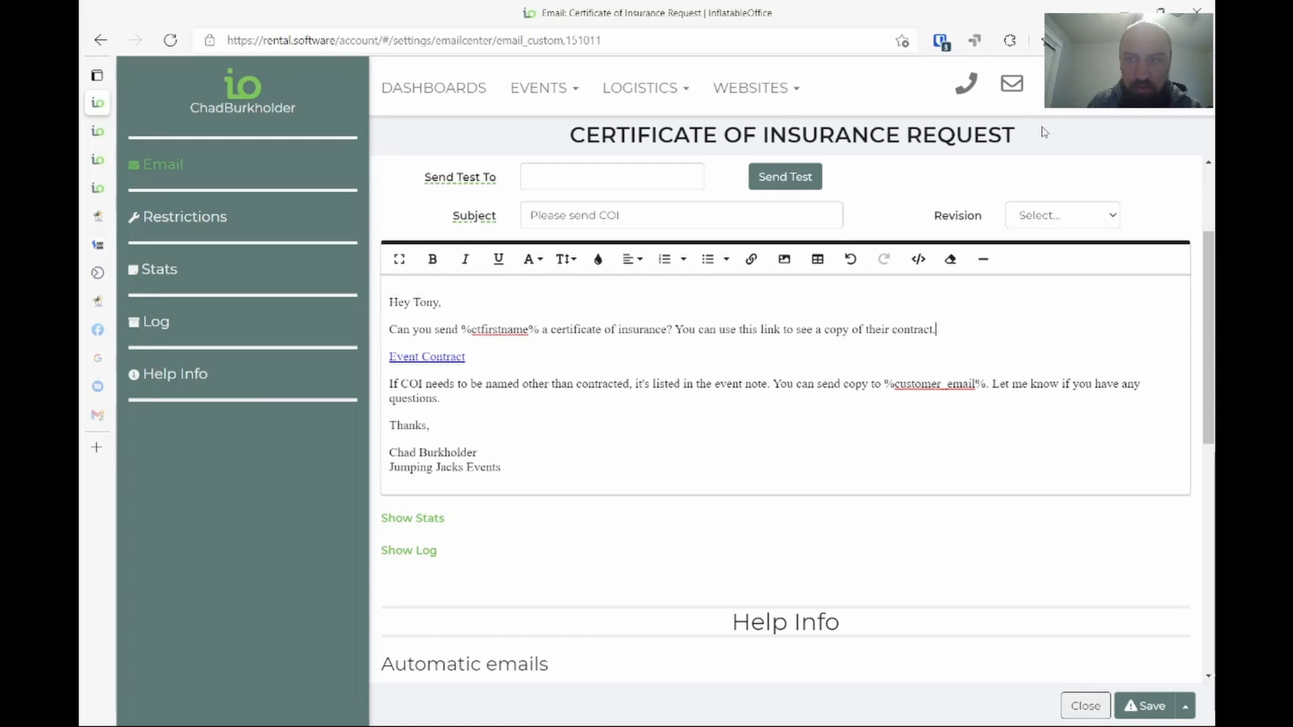
# - Open the Template Variables settings page in a separate tab and return to the Certificate of Insurance Request email
pyautogui.click(1102, 88)
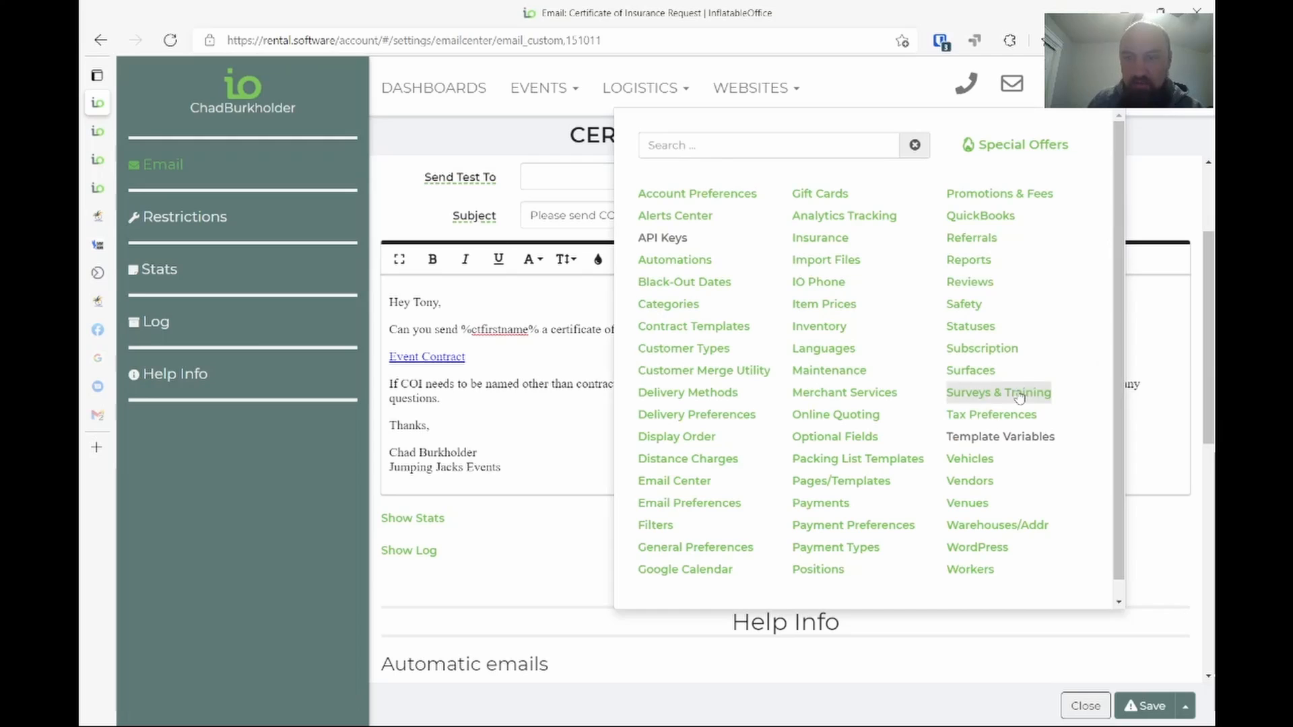
pyautogui.click(996, 438)
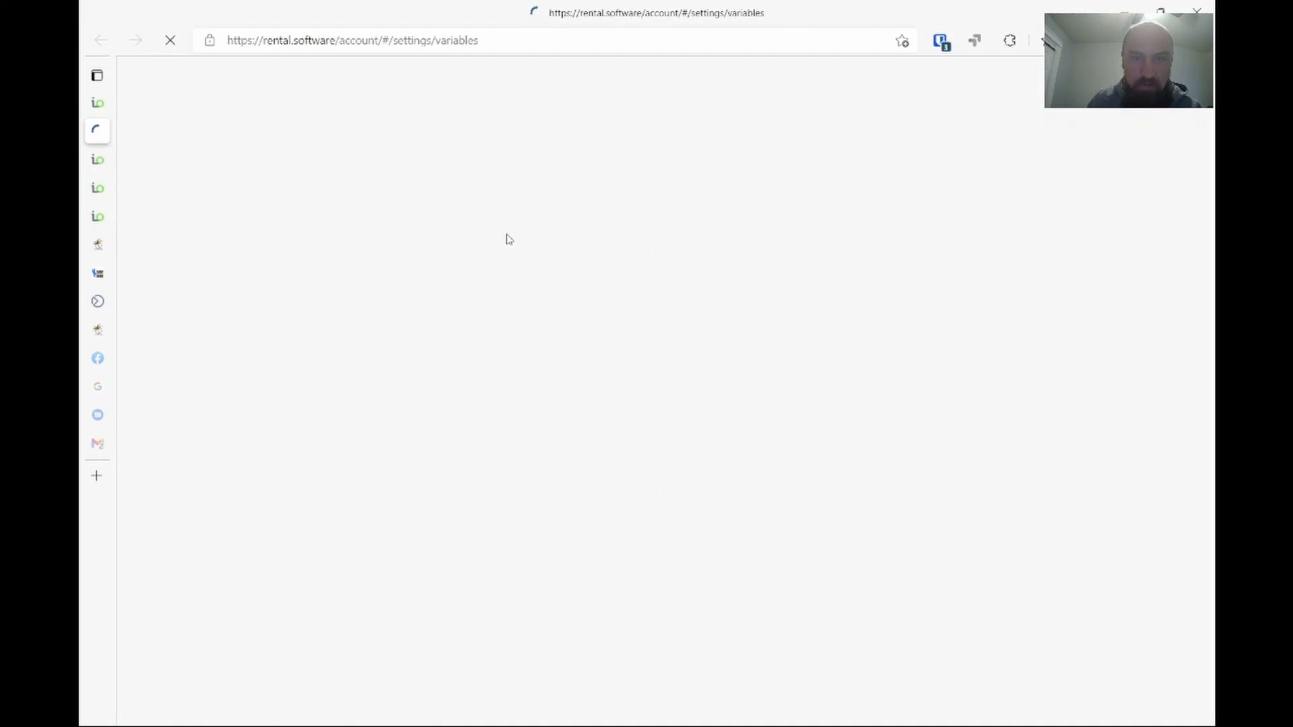
pyautogui.moveTo(96, 108)
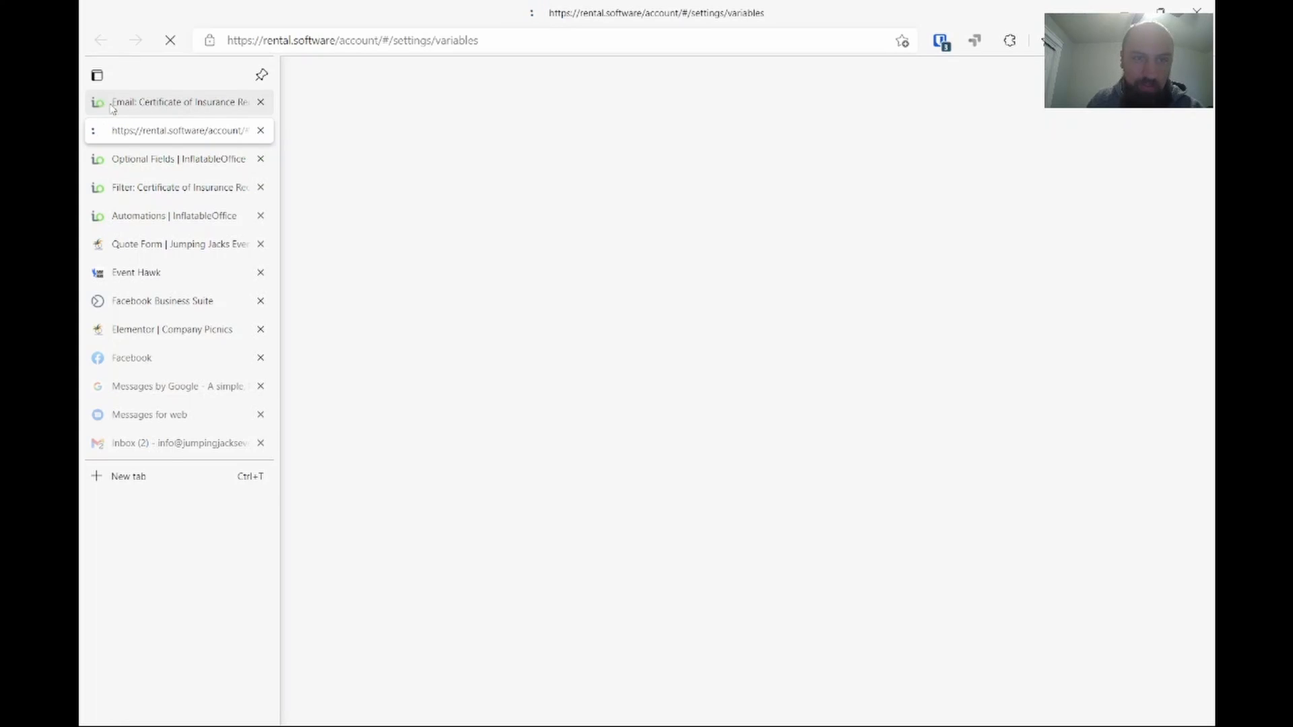
pyautogui.click(168, 110)
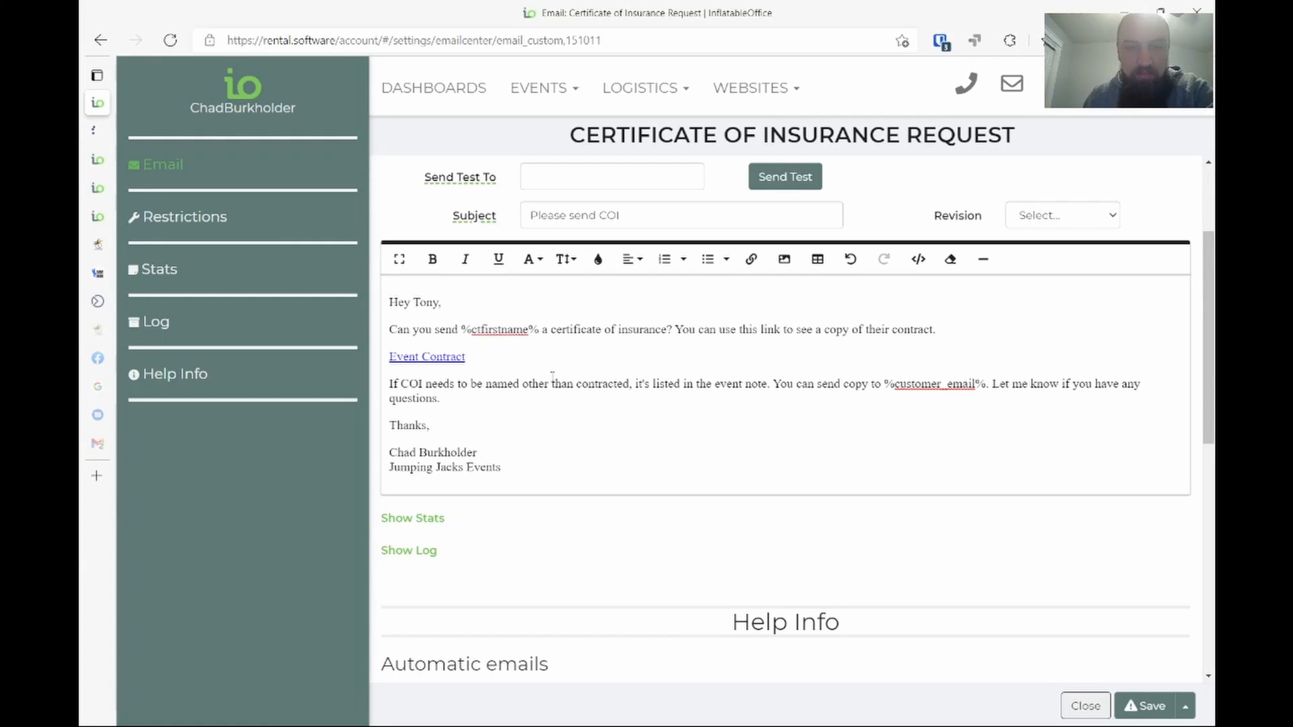
# - Check the Event Contract link in the email body, and save and close the email template
pyautogui.moveTo(467, 357); pyautogui.dragTo(389, 357)
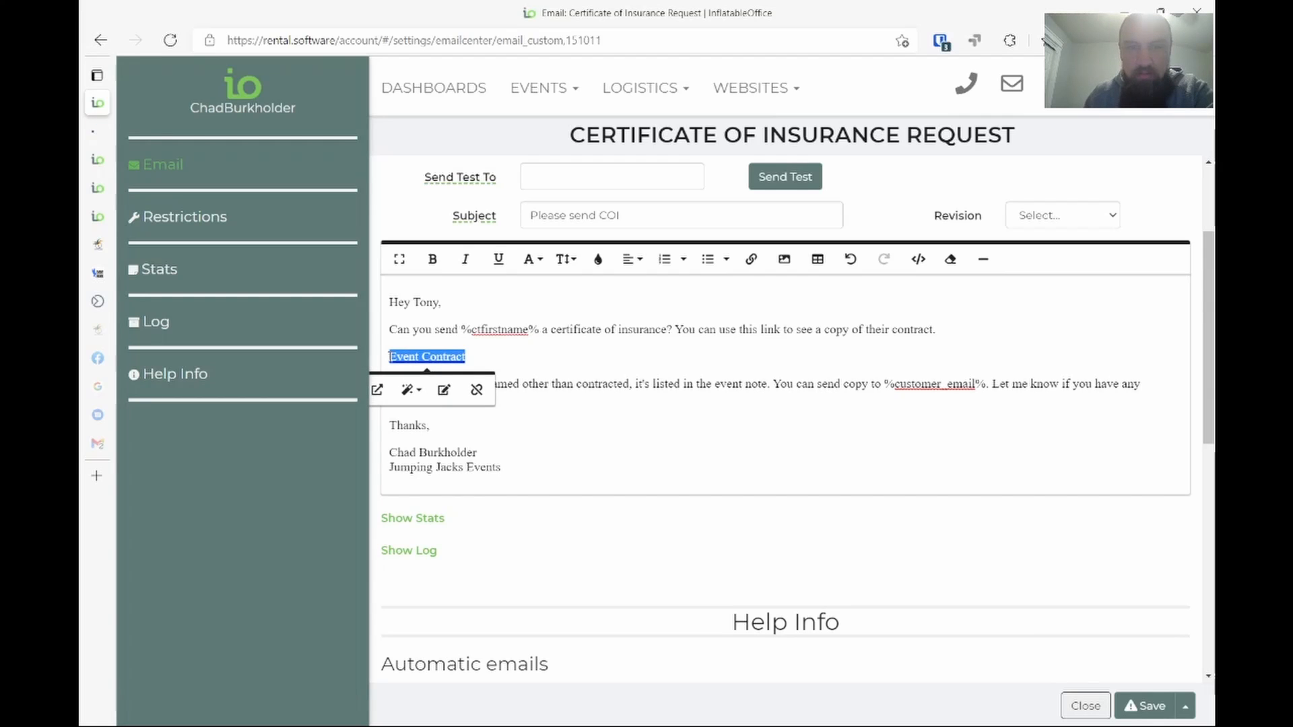
pyautogui.click(624, 349)
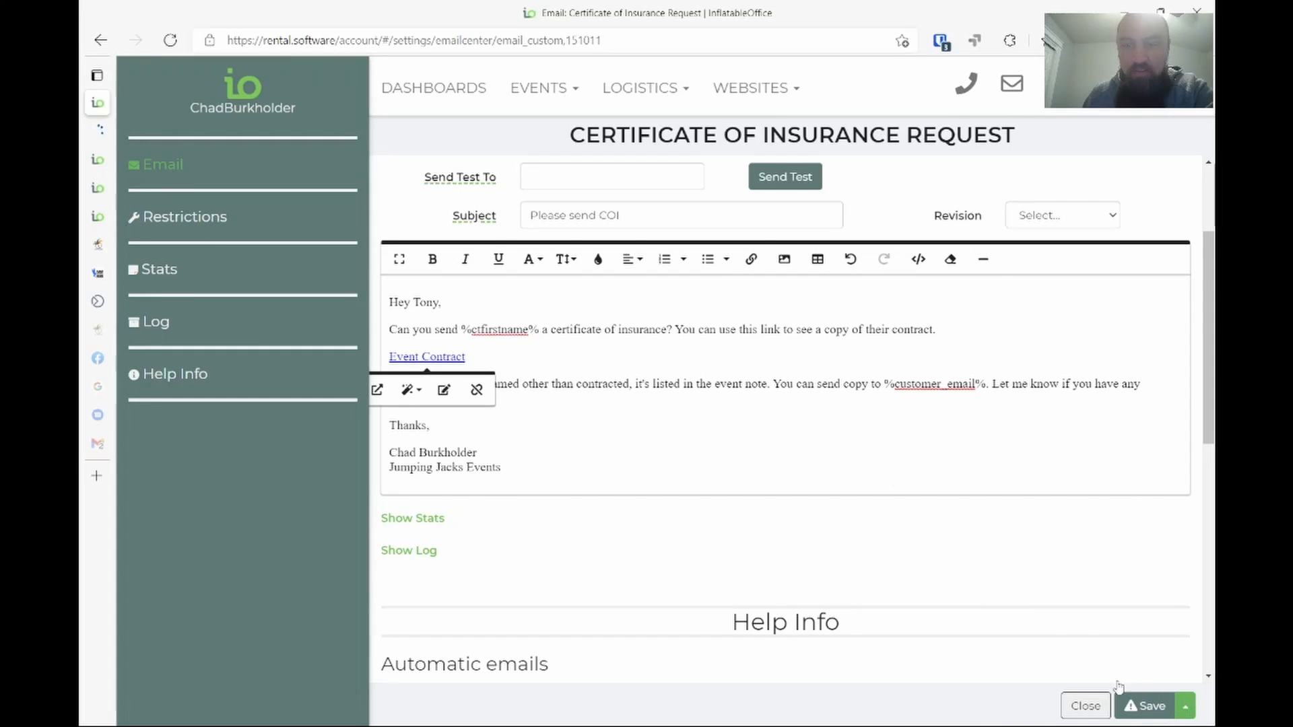
pyautogui.click(1184, 708)
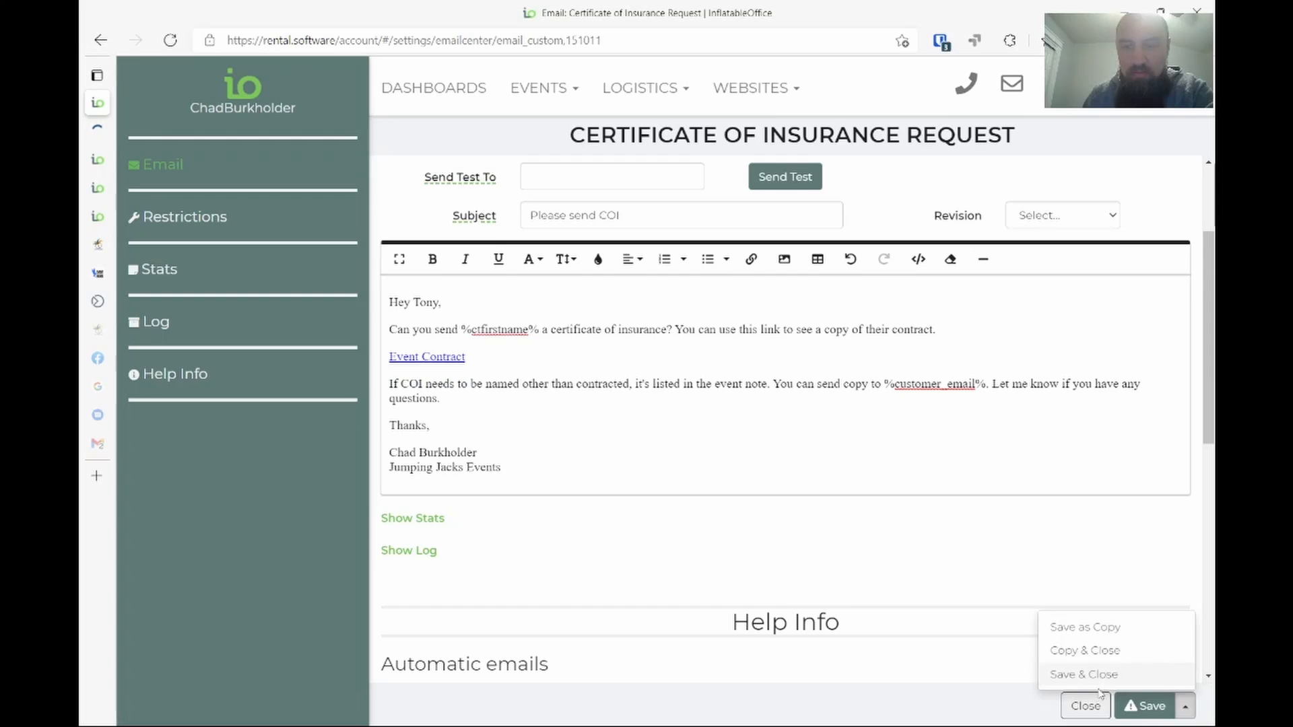
pyautogui.click(1095, 674)
# - Switch to the Optional Fields page and close the Template Variables tab
pyautogui.moveTo(87, 162)
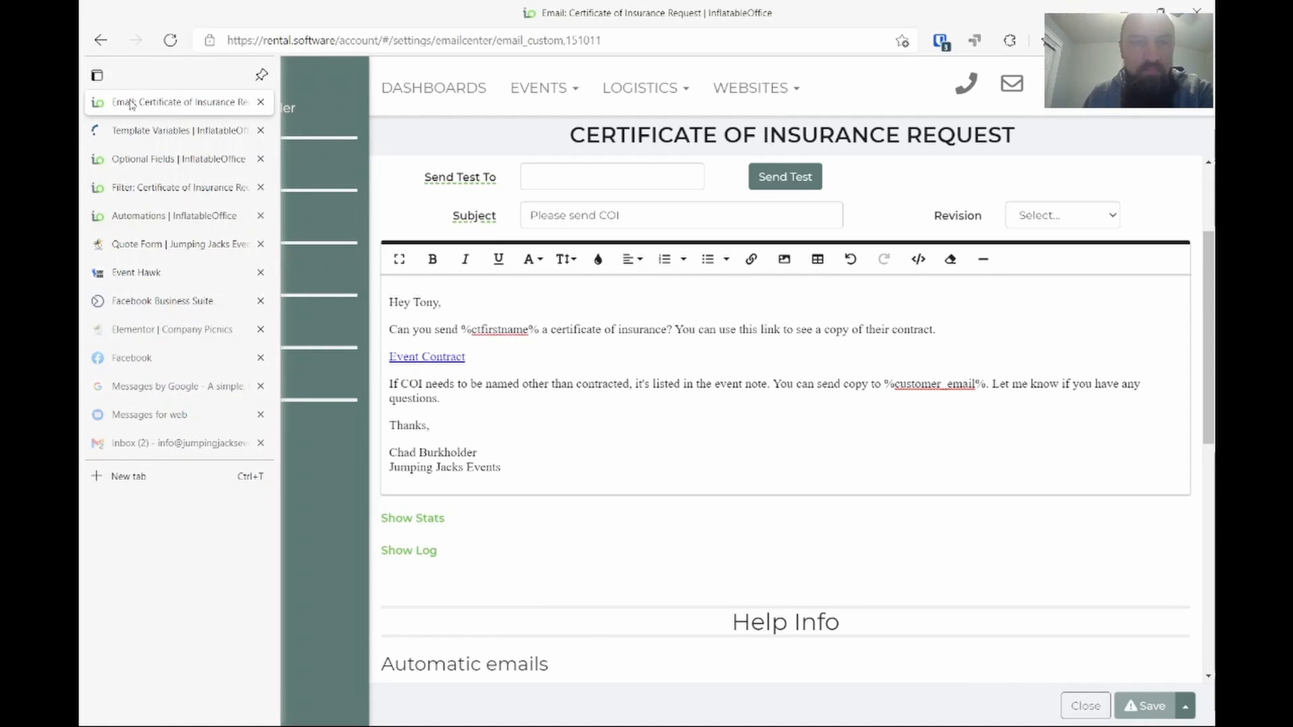
pyautogui.click(134, 161)
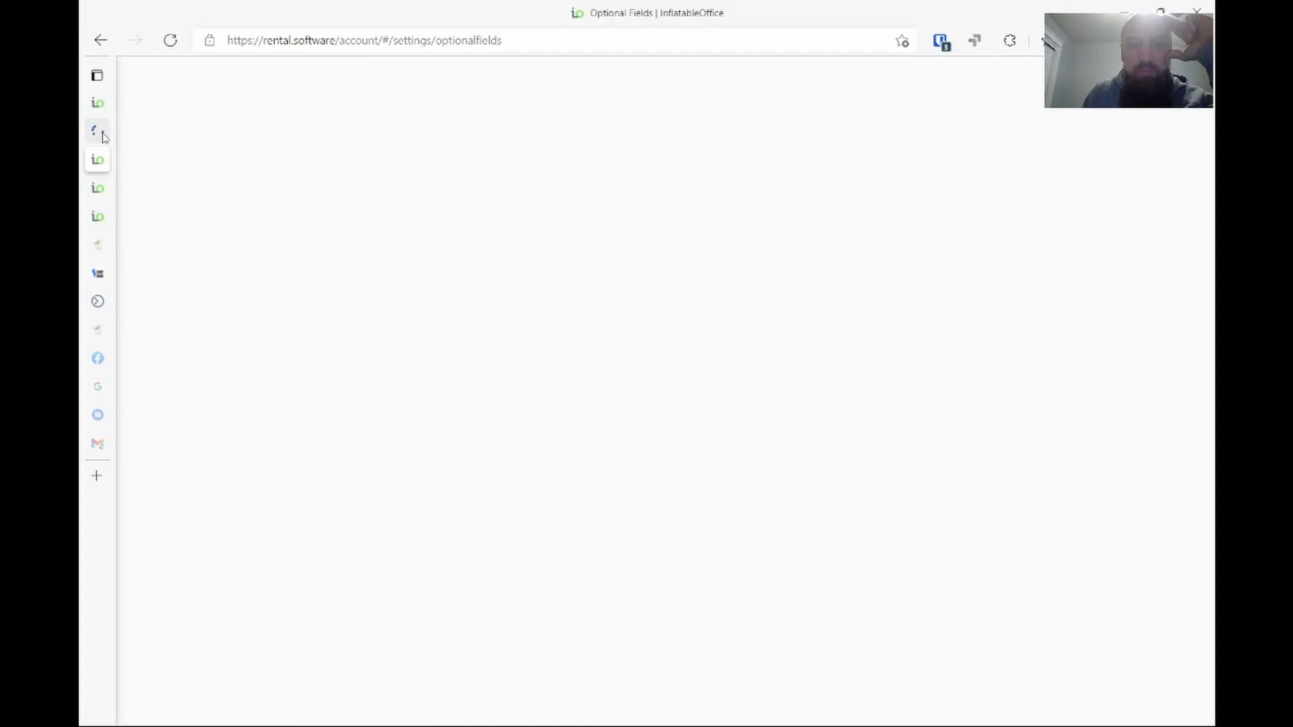
pyautogui.moveTo(211, 136)
pyautogui.click(261, 130)
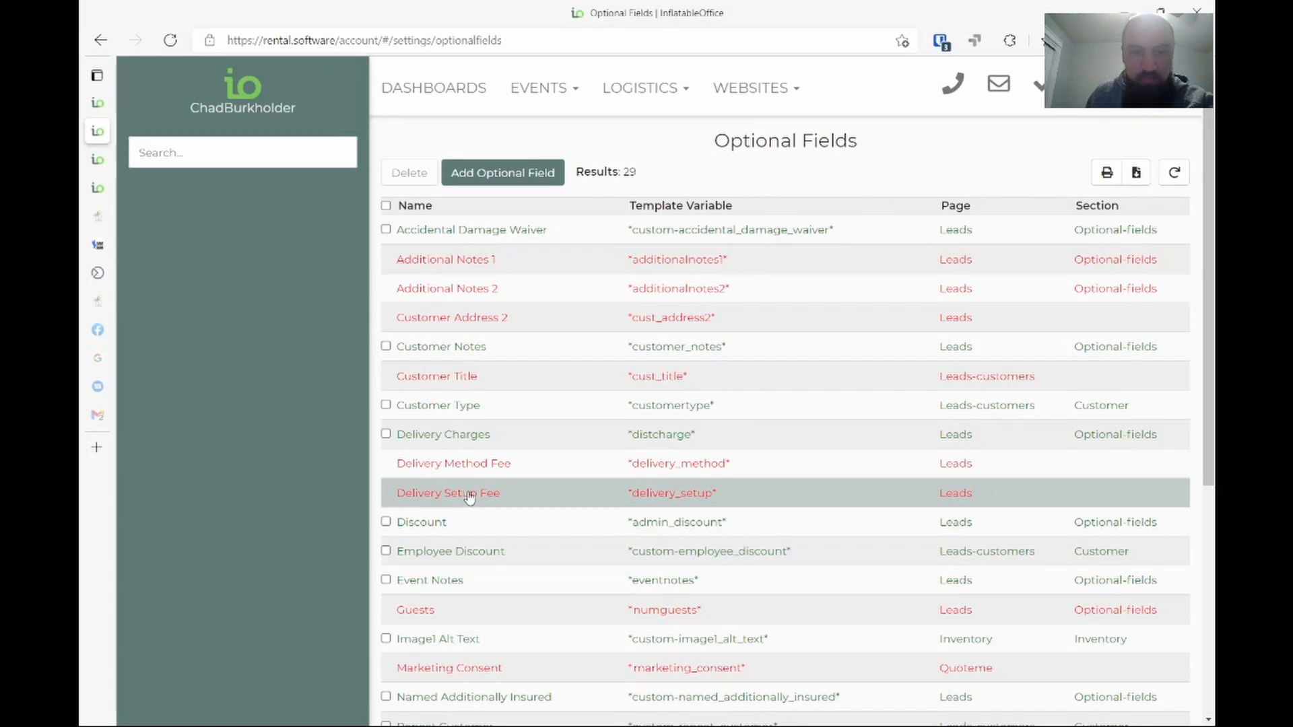
# - Open the "Send Certificate of Insurance?" optional field and review its name
pyautogui.scroll(-3, 469, 497)
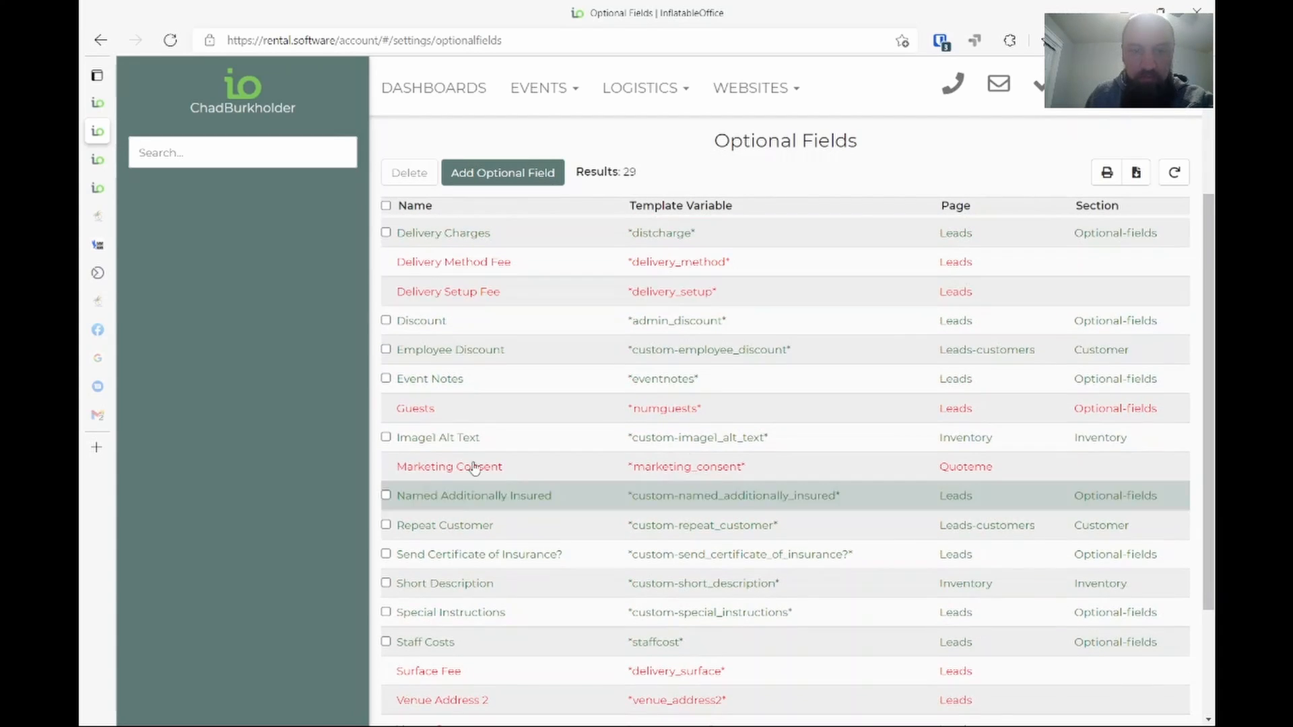
pyautogui.click(478, 555)
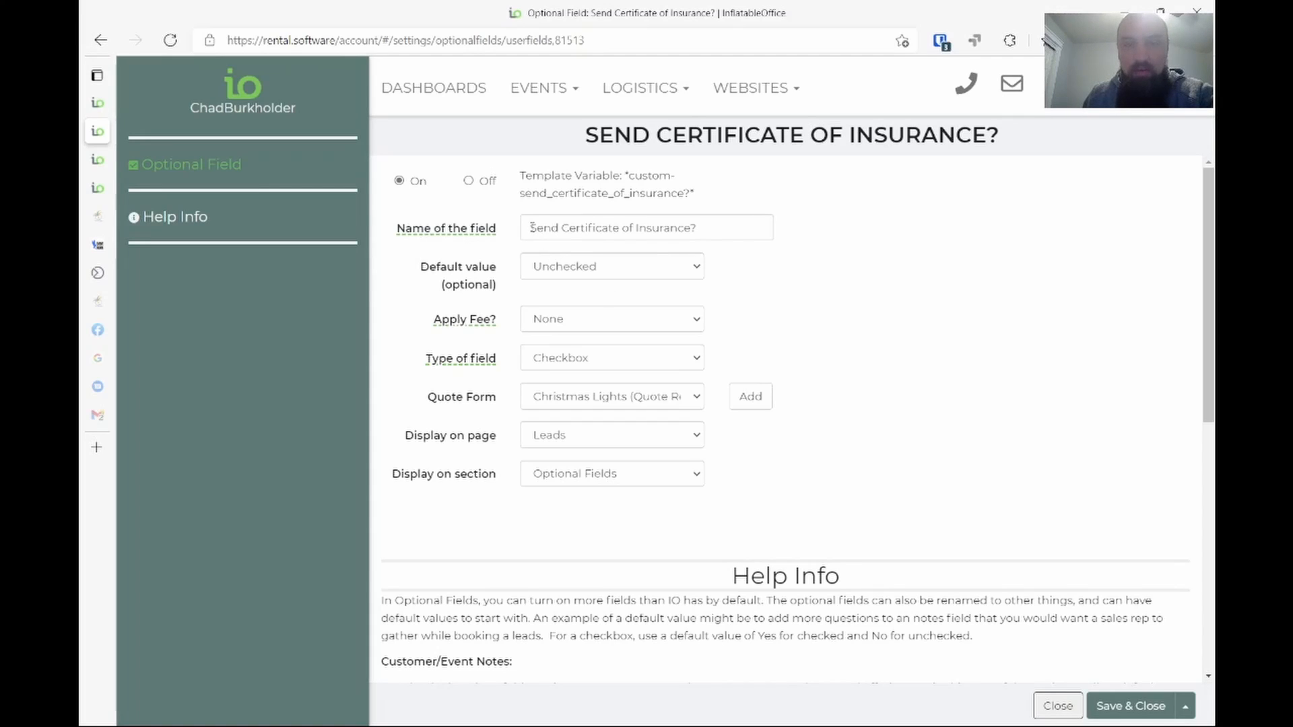
pyautogui.moveTo(532, 228); pyautogui.dragTo(710, 220)
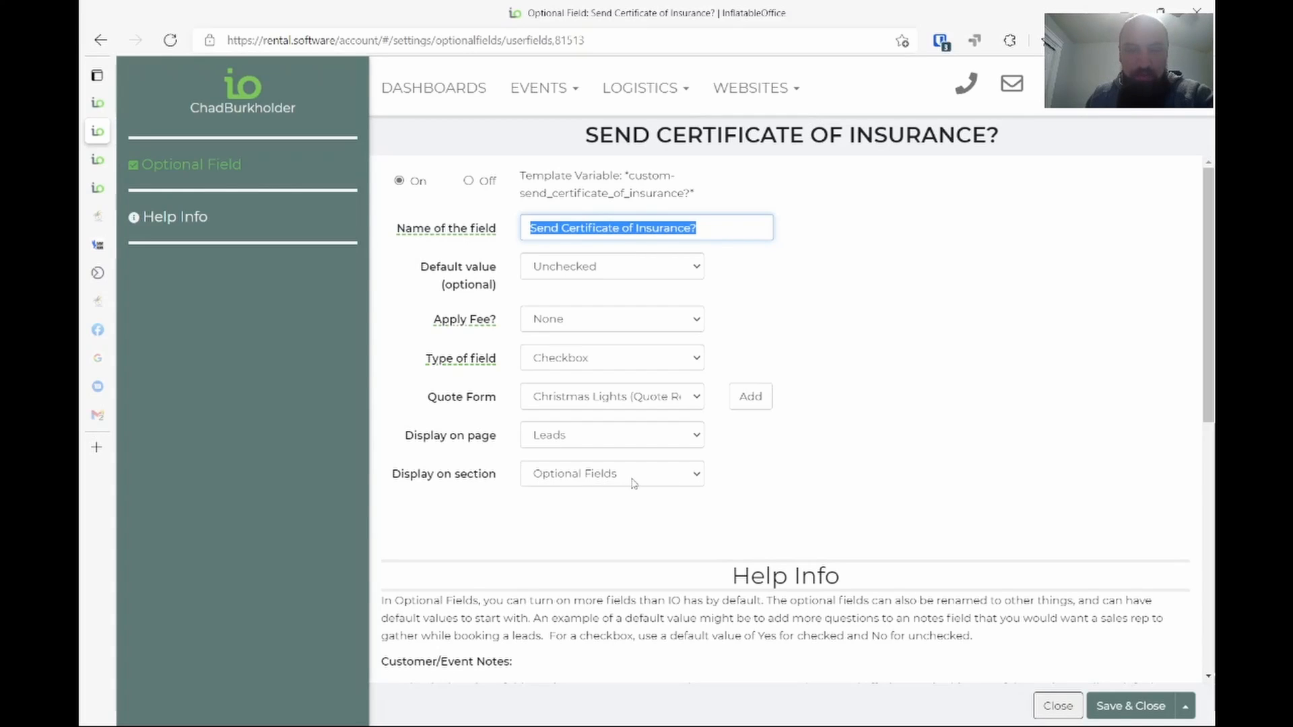
# - Add the field to the Jumping Jacks Event Rent quote form and remove it again, saving and closing the optional field
pyautogui.click(679, 403)
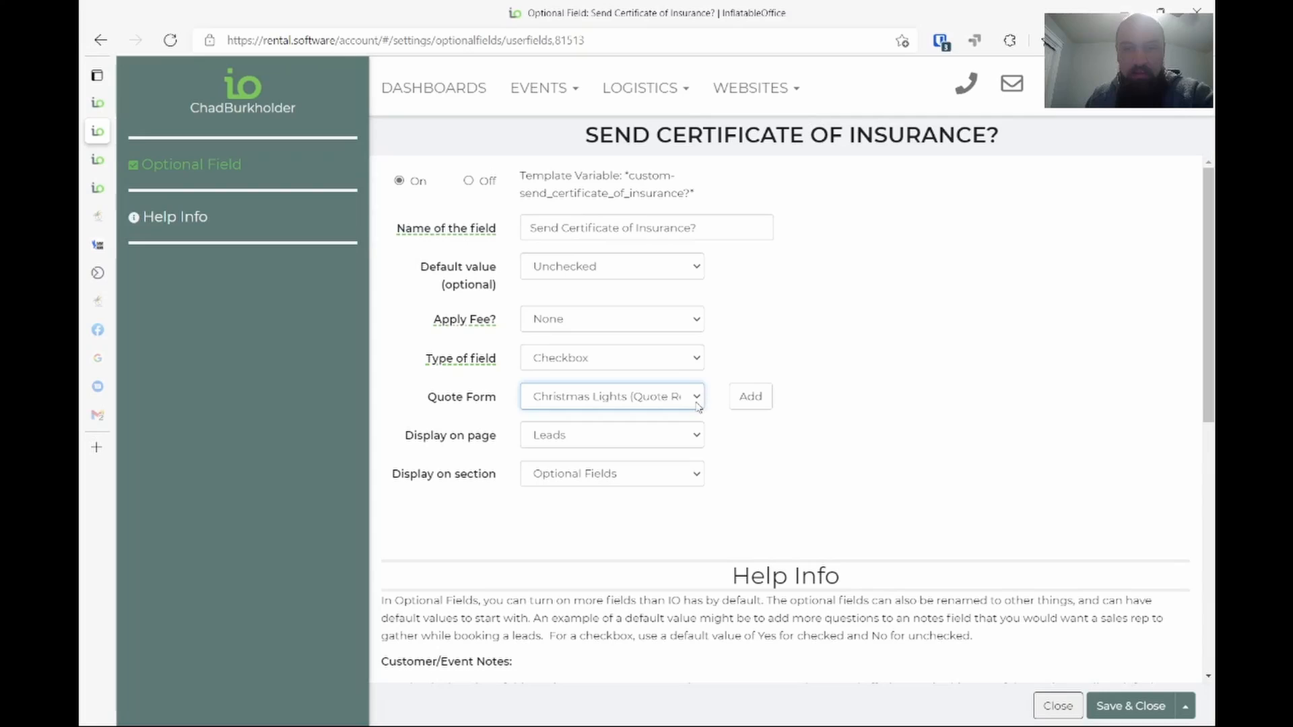
pyautogui.click(701, 502)
pyautogui.click(747, 402)
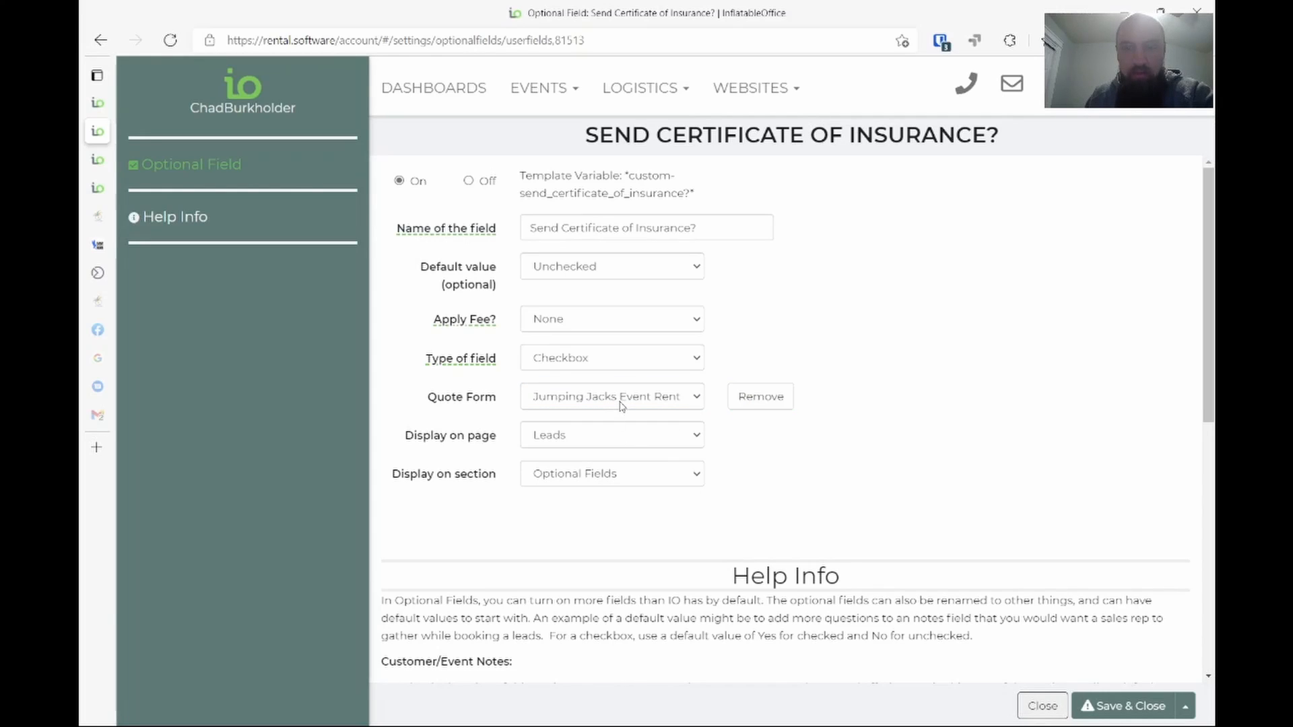
pyautogui.click(761, 399)
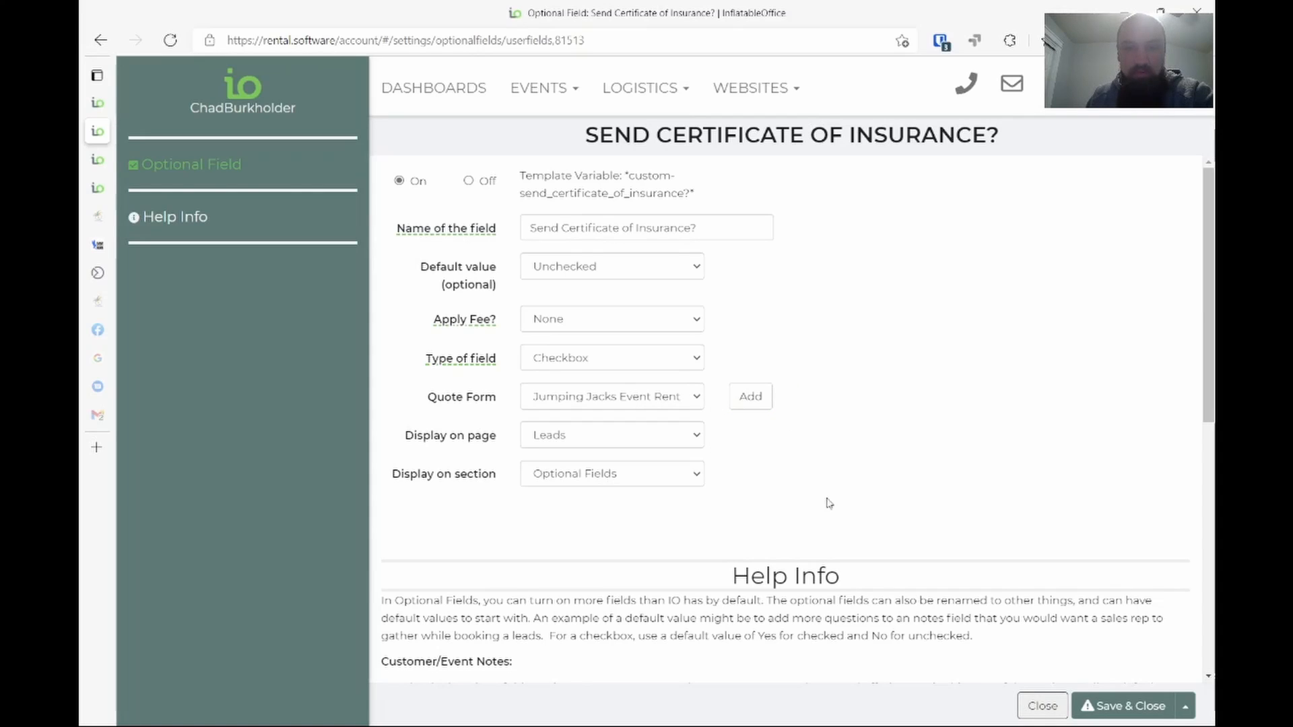
pyautogui.click(1126, 706)
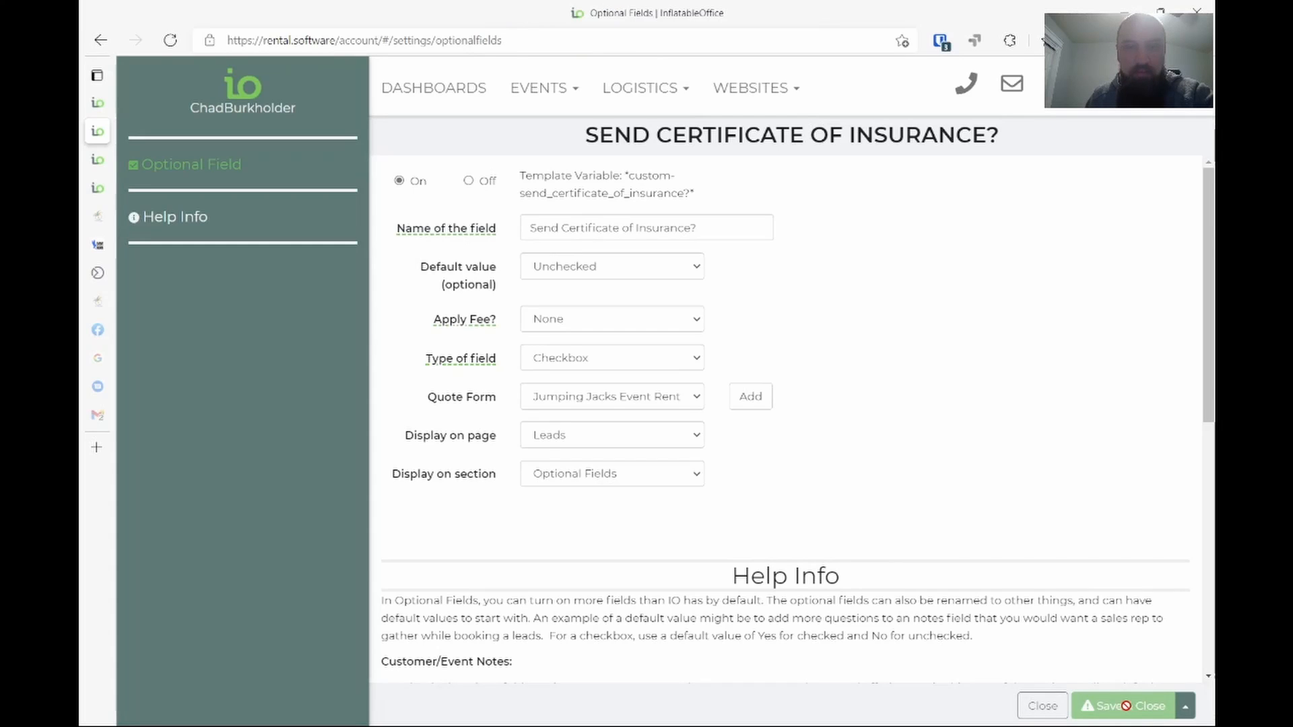
# - In the Certificate of Insurance Request filter, clear "send" from the new condition's field name and look through the available fields
pyautogui.click(97, 160)
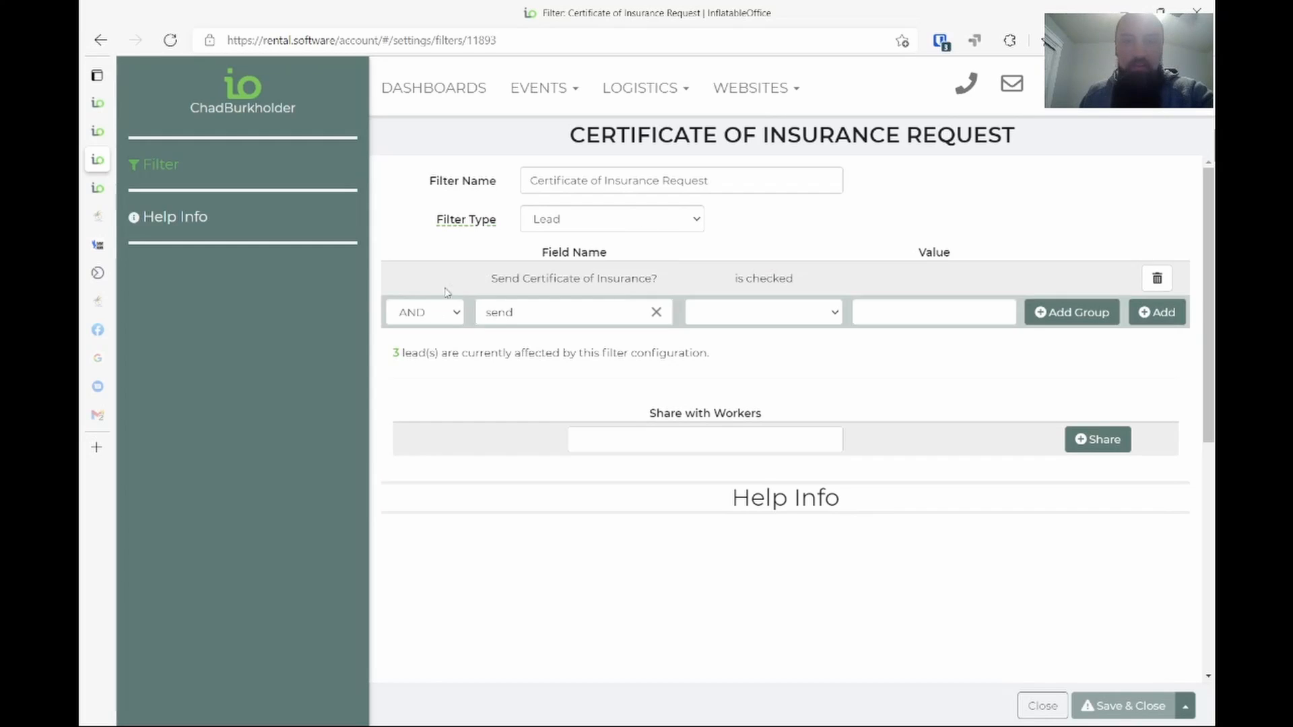
pyautogui.click(654, 313)
pyautogui.click(530, 315)
pyautogui.click(507, 311)
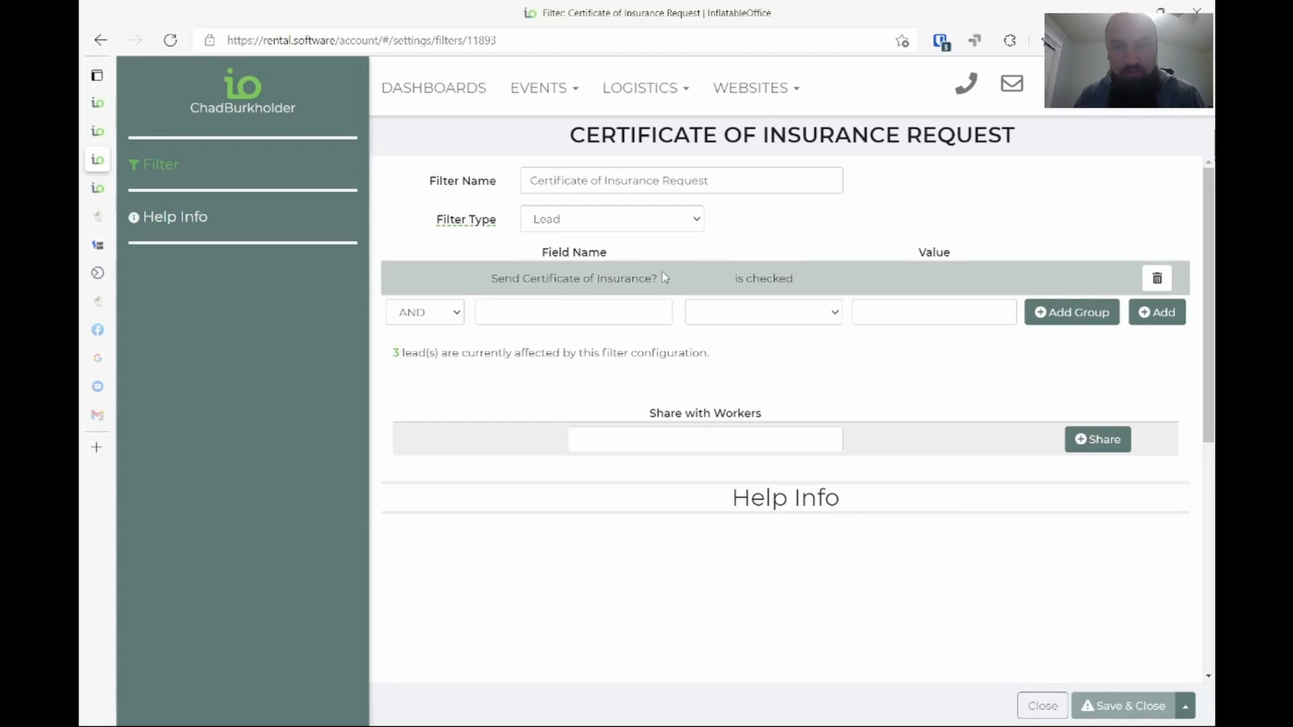
pyautogui.click(548, 311)
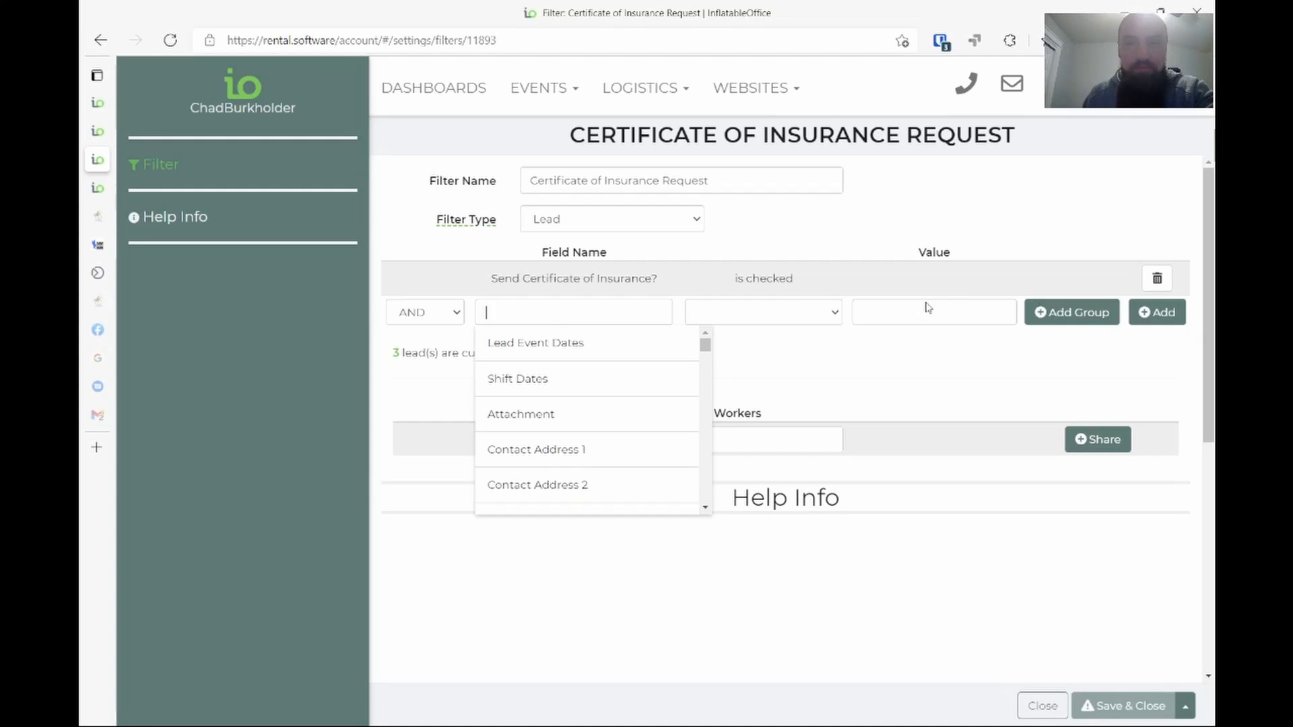
pyautogui.click(896, 374)
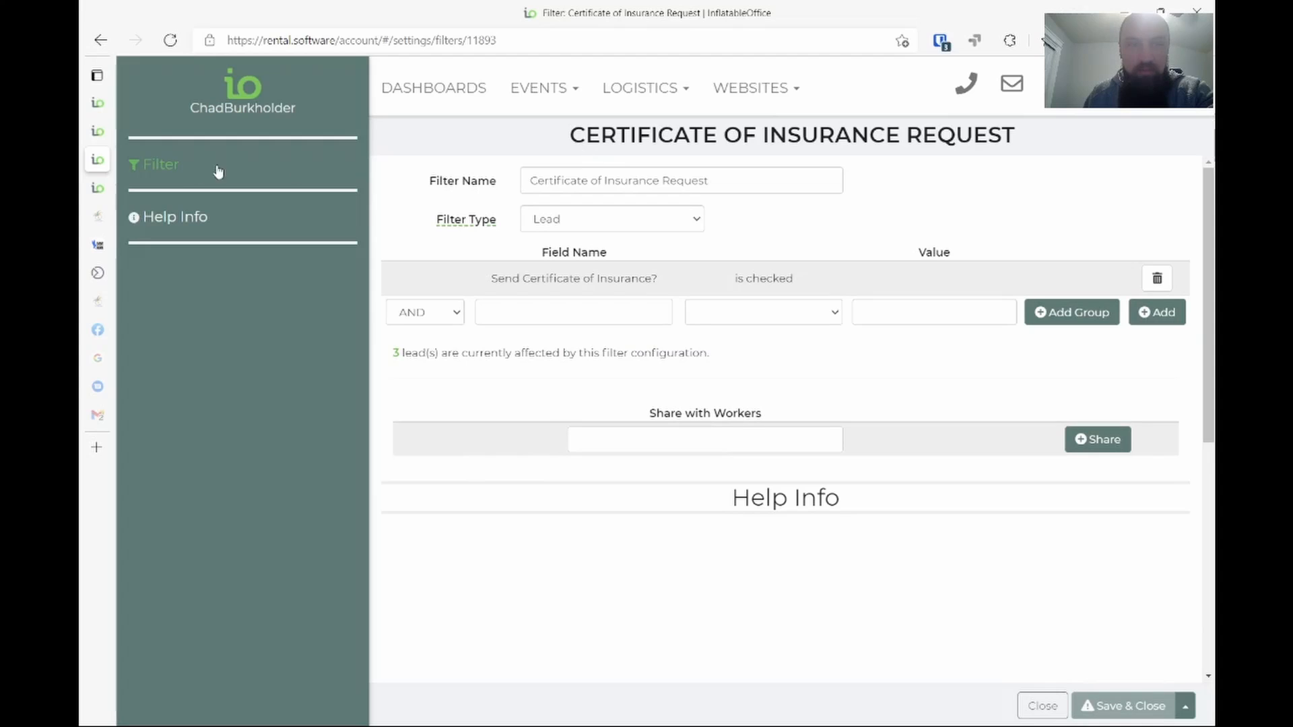
# - Open the Certificate of Insurance Request automation and review its filter and its email action
pyautogui.click(97, 192)
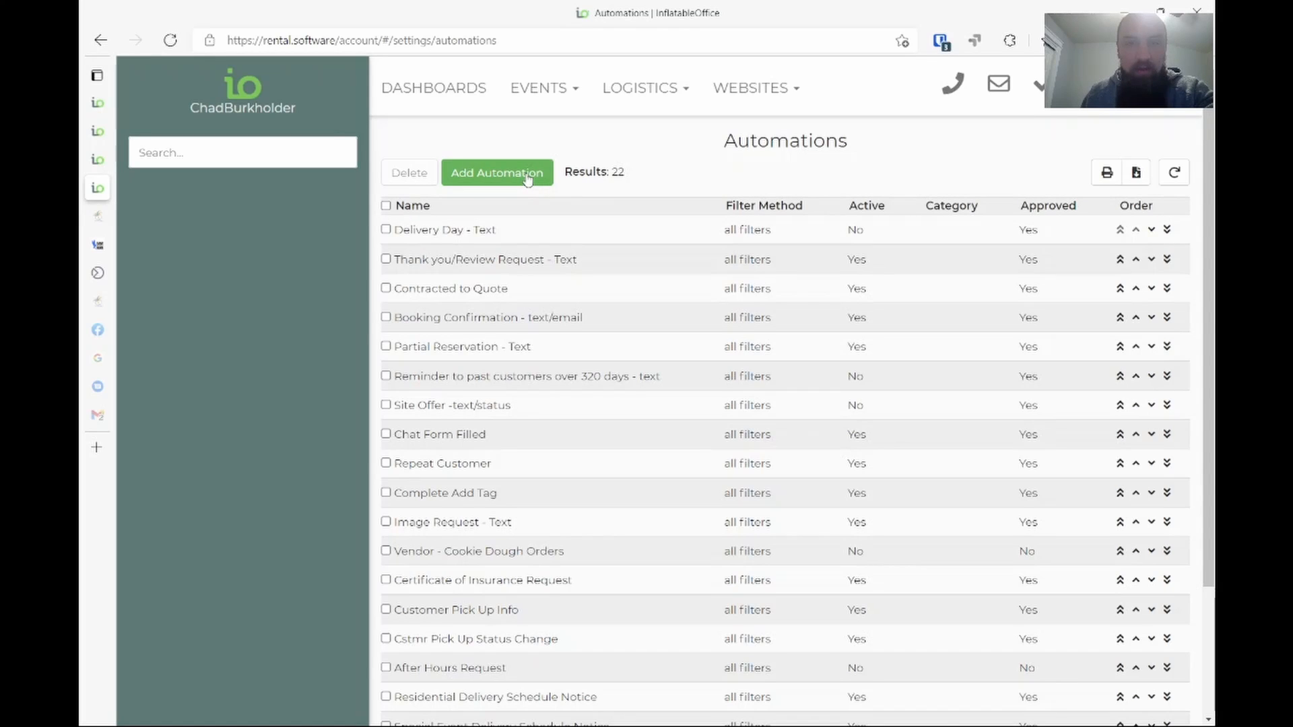
pyautogui.scroll(-3, 481, 537)
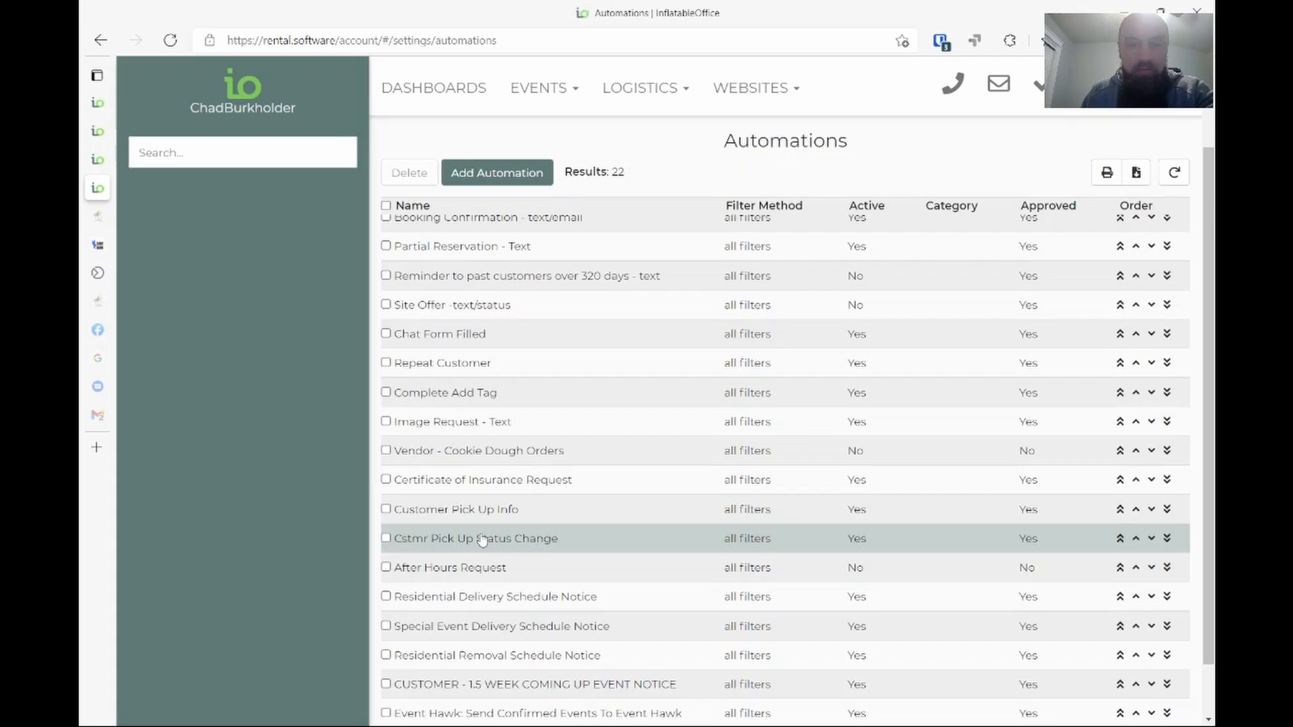
pyautogui.scroll(-2, 481, 539)
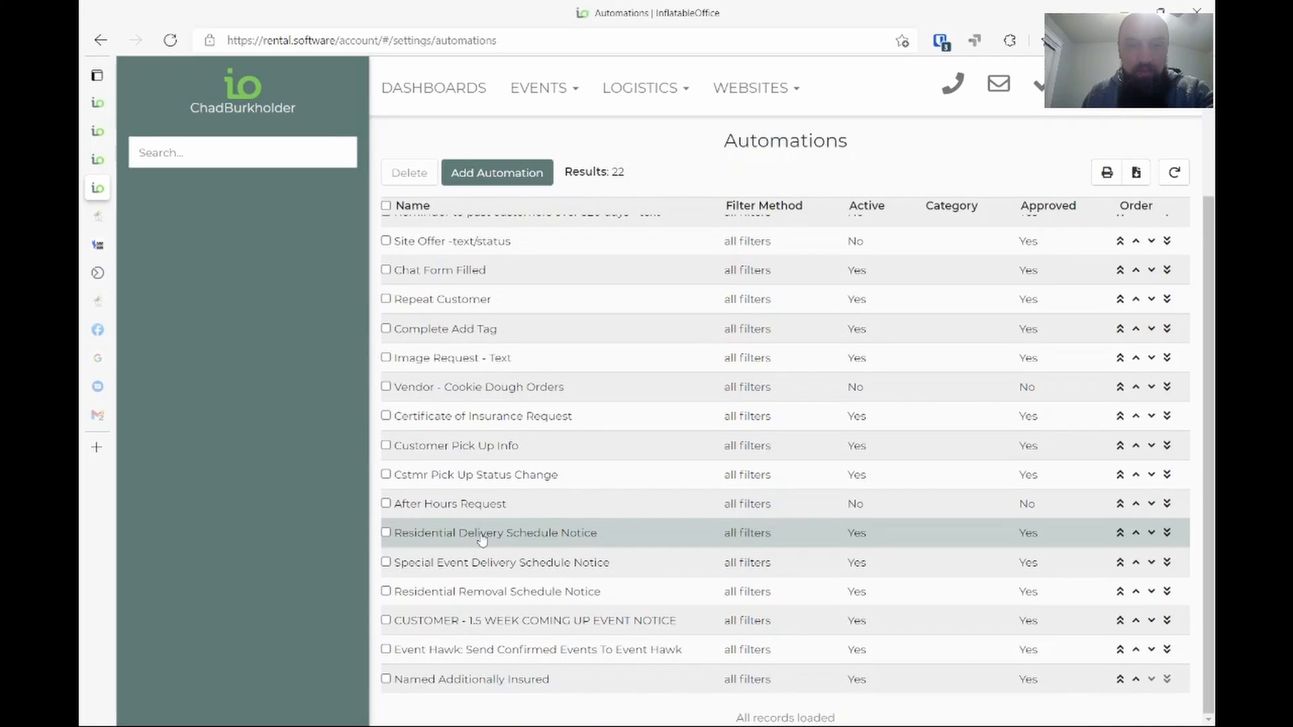
pyautogui.click(456, 418)
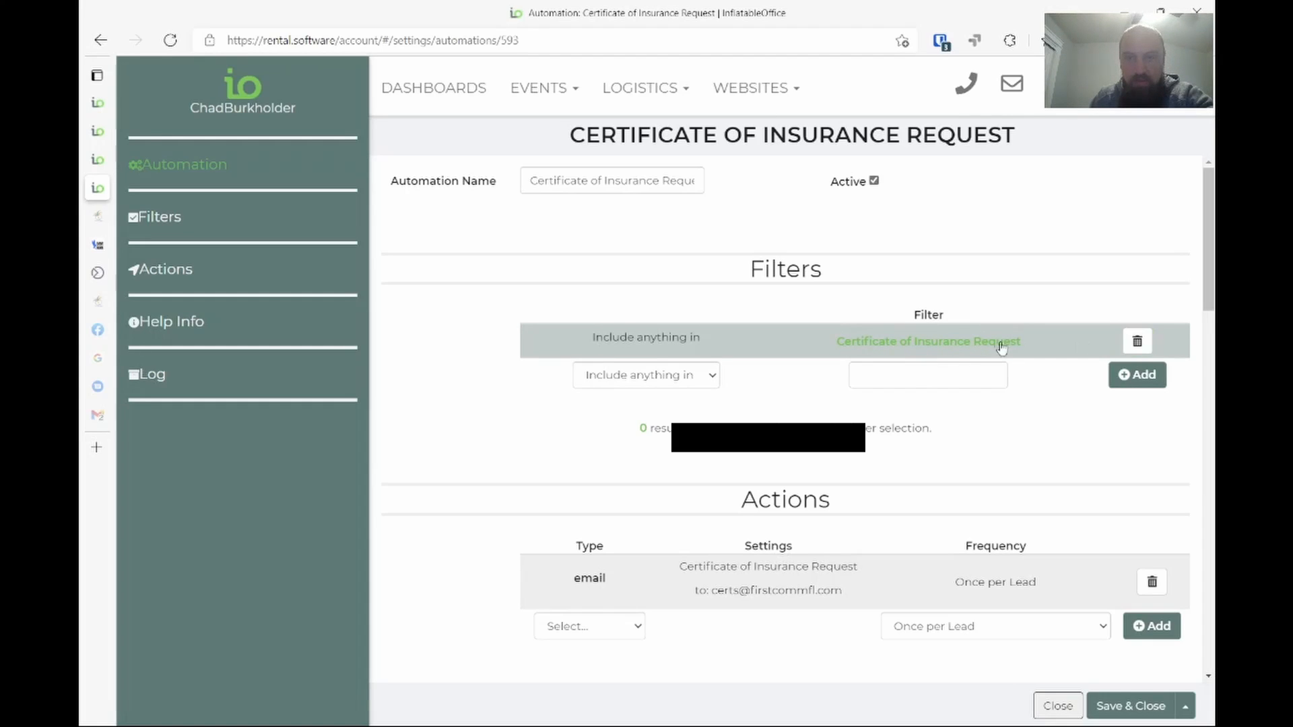
pyautogui.scroll(-1, 970, 431)
pyautogui.scroll(-3, 981, 445)
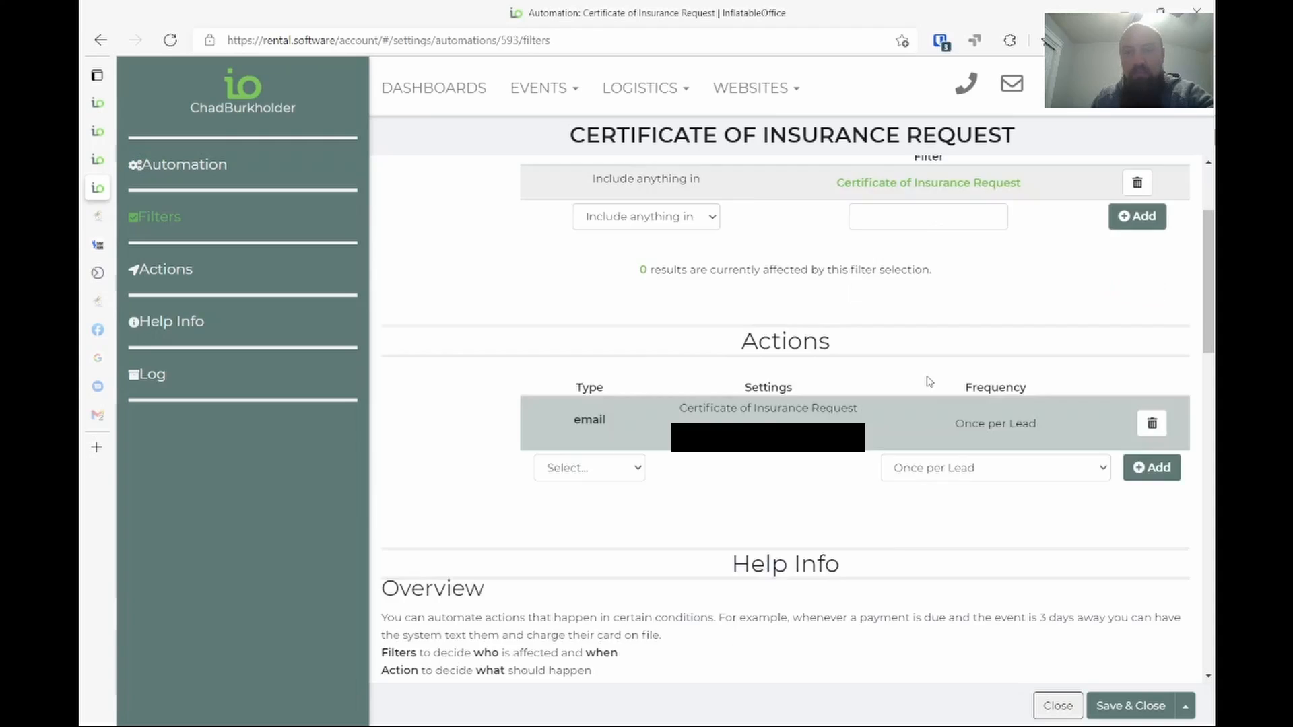
pyautogui.scroll(1, 923, 378)
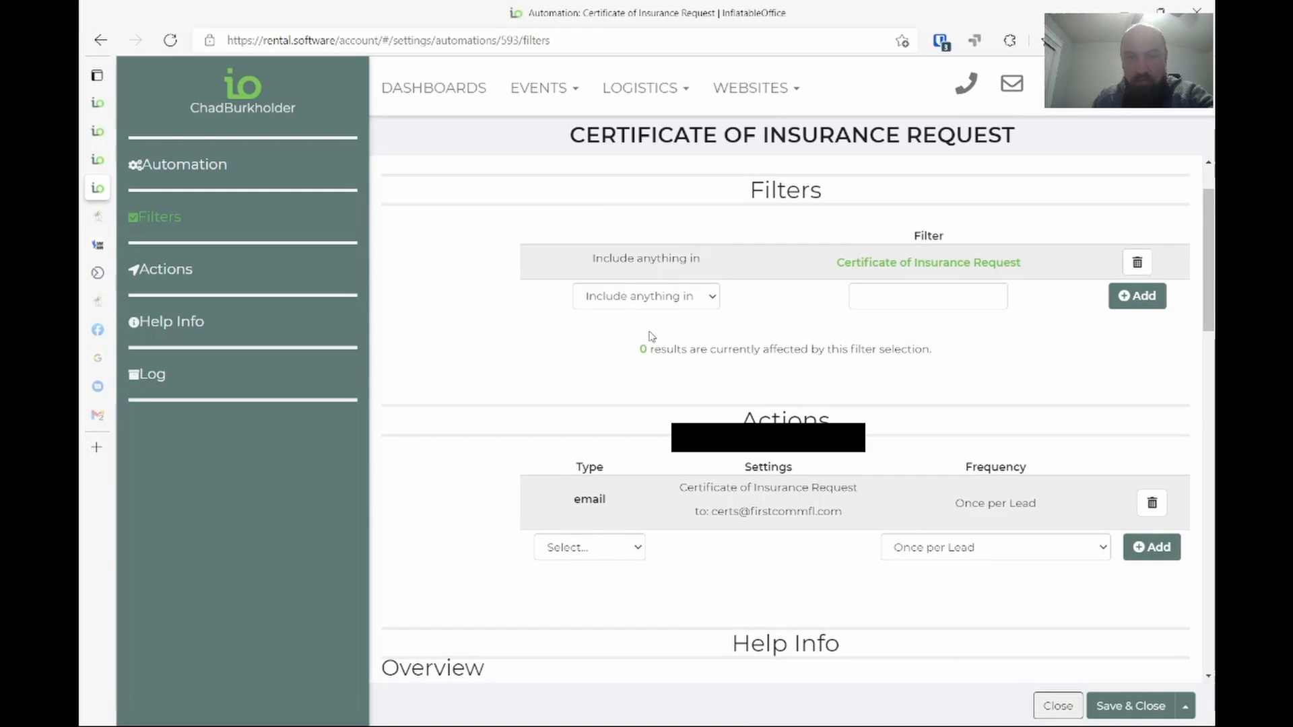
pyautogui.scroll(-1, 768, 342)
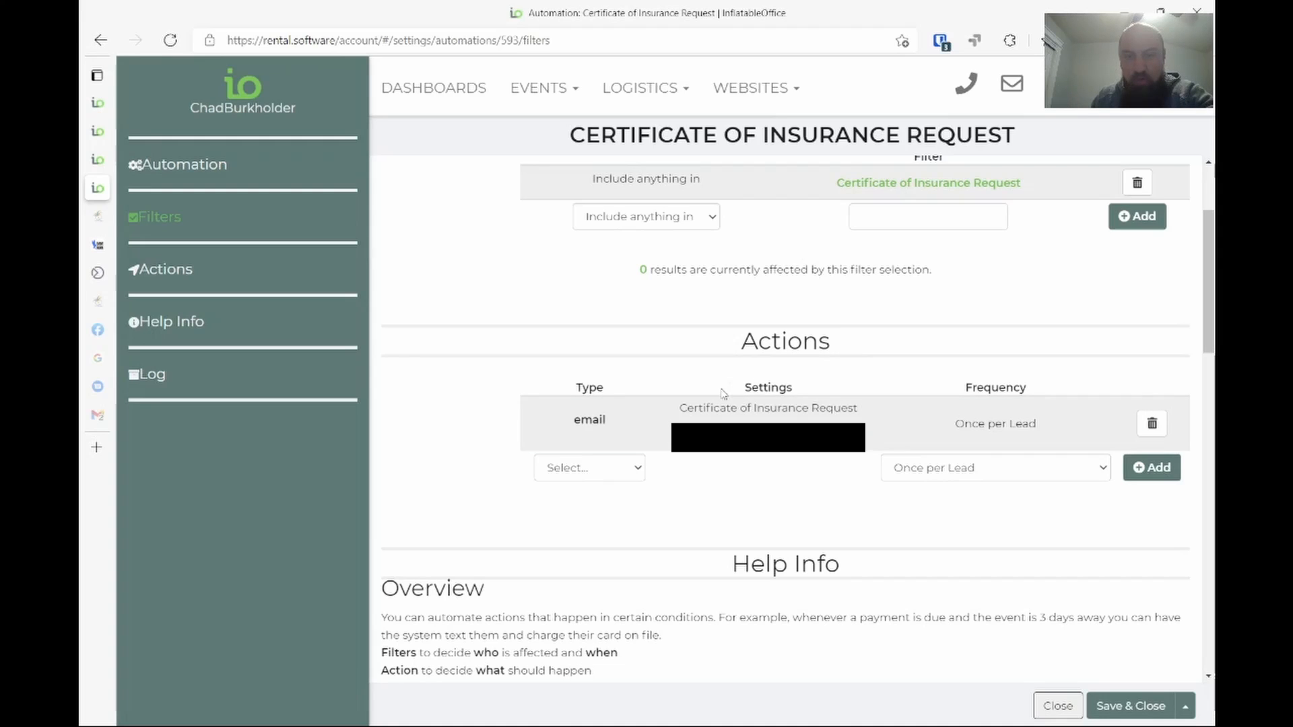
# - Start a new email action using the Certificate of Insurance Request template, and review the template's message and its Event Contract link
pyautogui.click(630, 473)
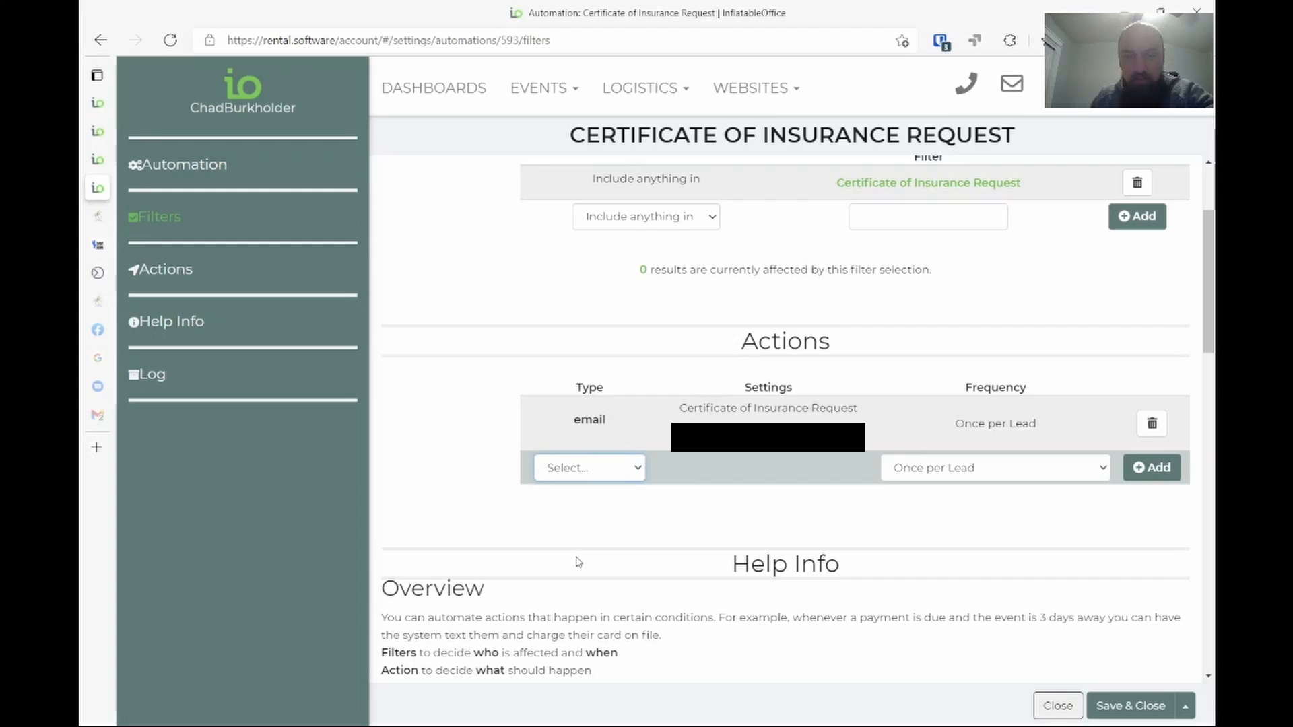
pyautogui.click(595, 485)
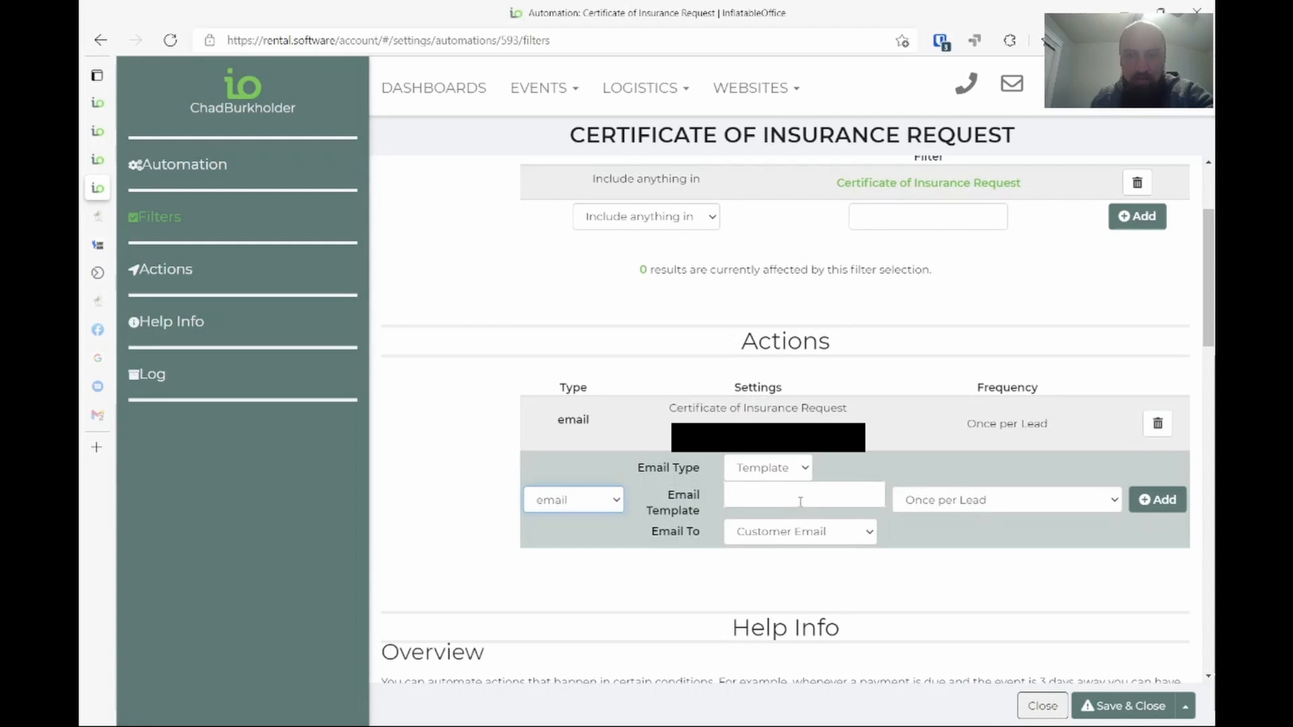
pyautogui.click(775, 500)
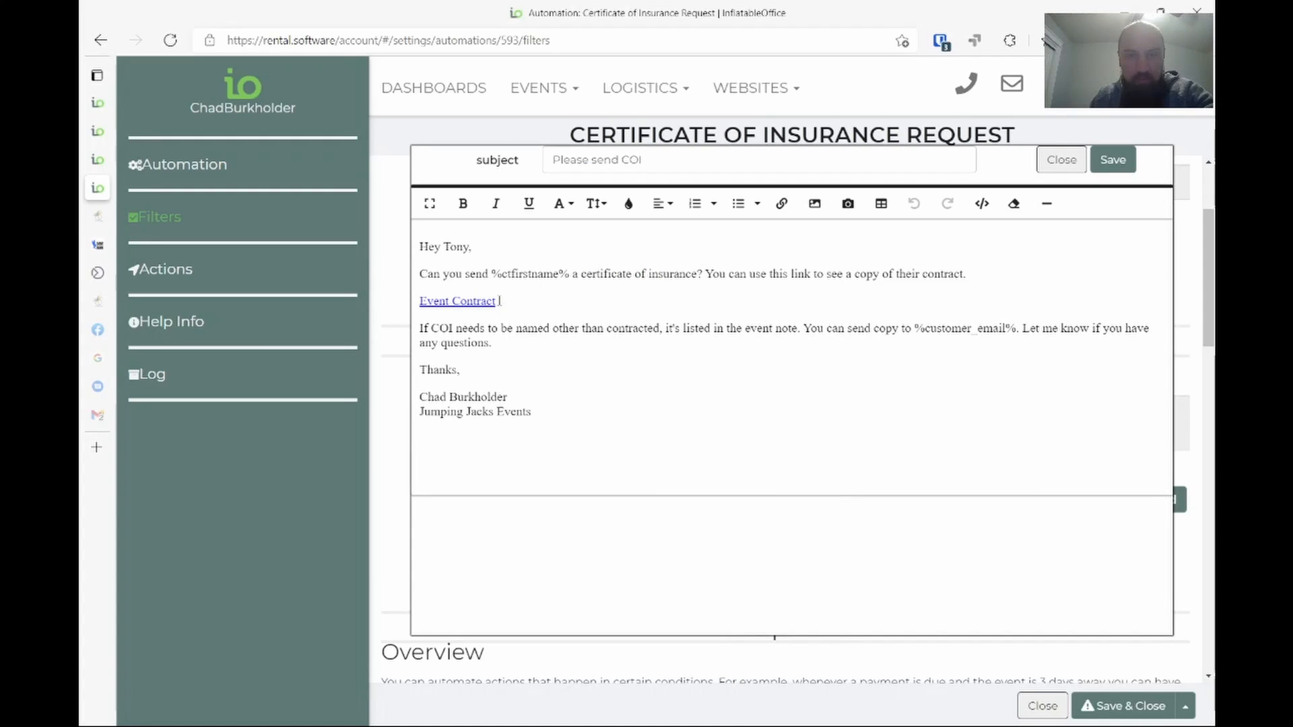
pyautogui.moveTo(496, 301); pyautogui.dragTo(419, 301)
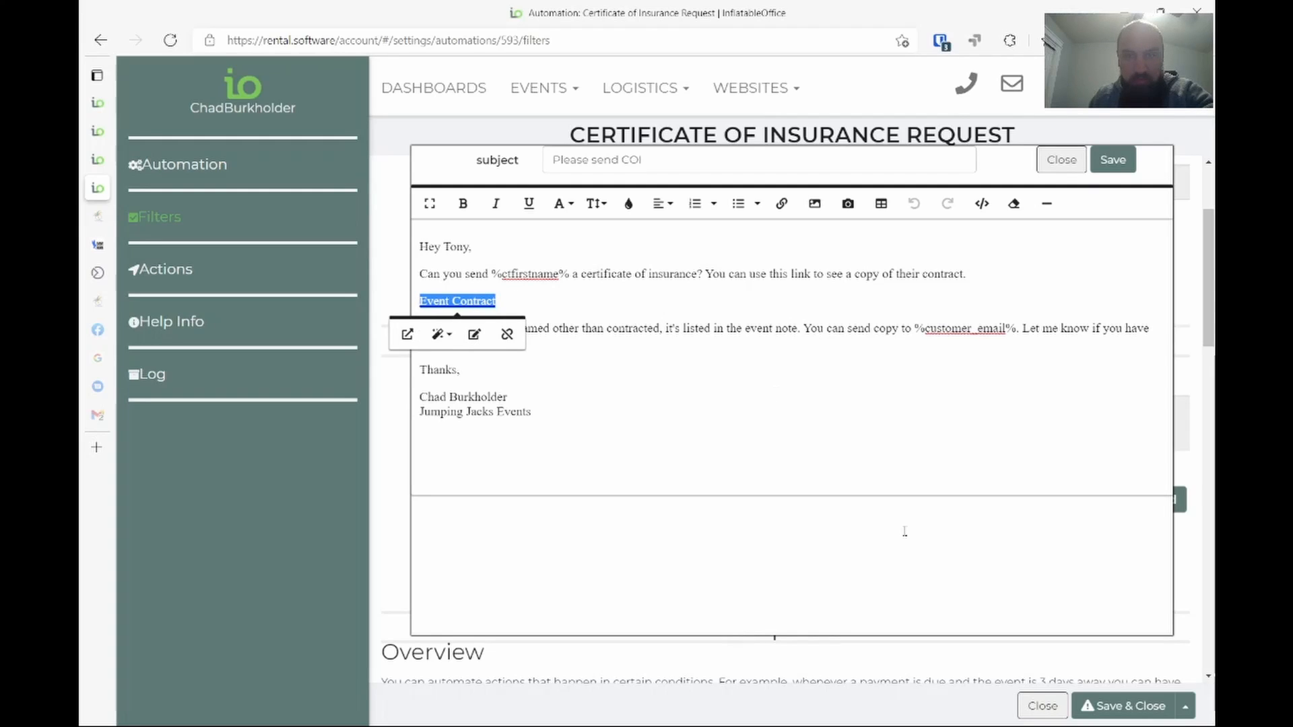
pyautogui.click(1039, 425)
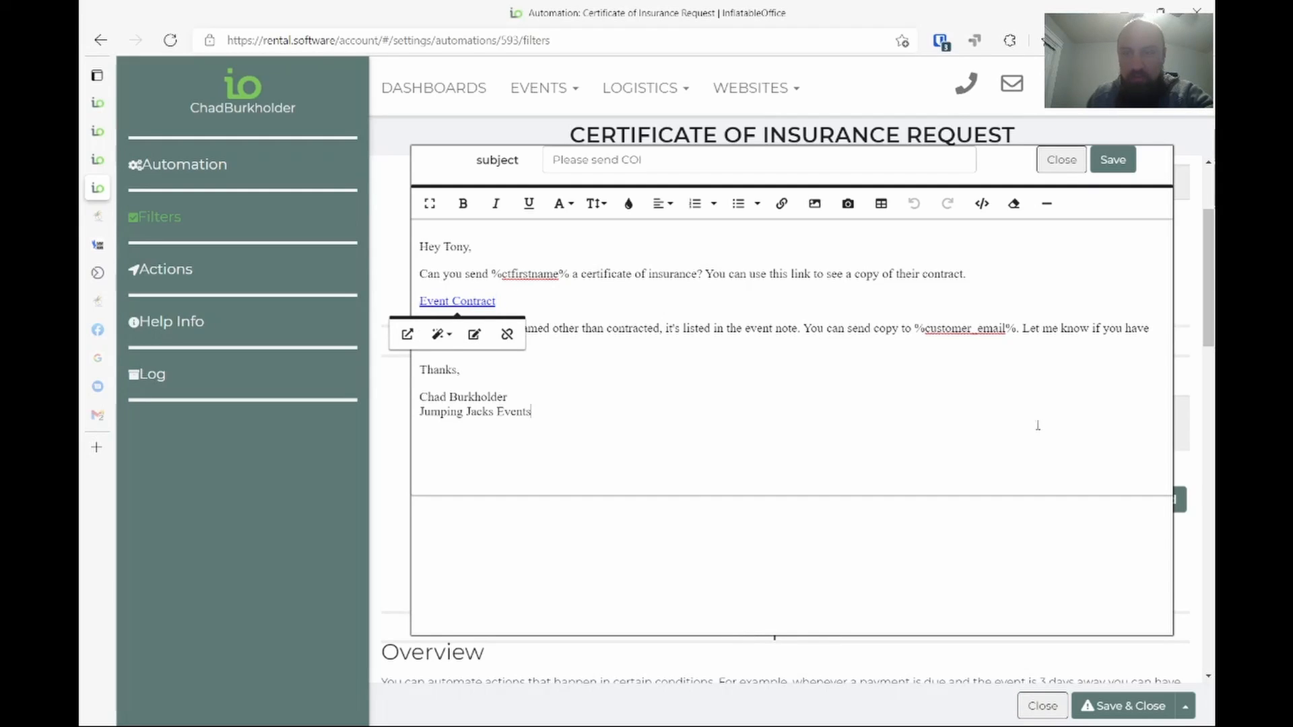
pyautogui.click(1061, 160)
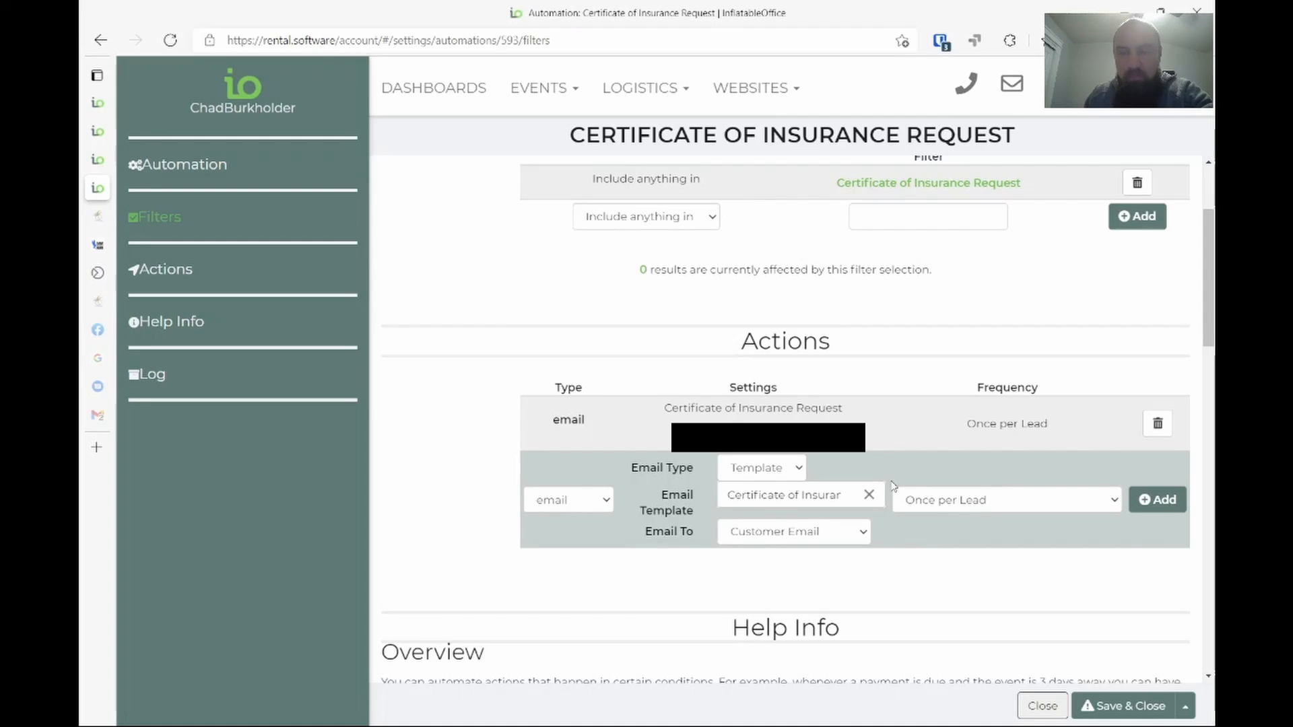
# - Set the new email action's recipient to Other with frequency Once per Lead, and save and close the automation
pyautogui.click(839, 534)
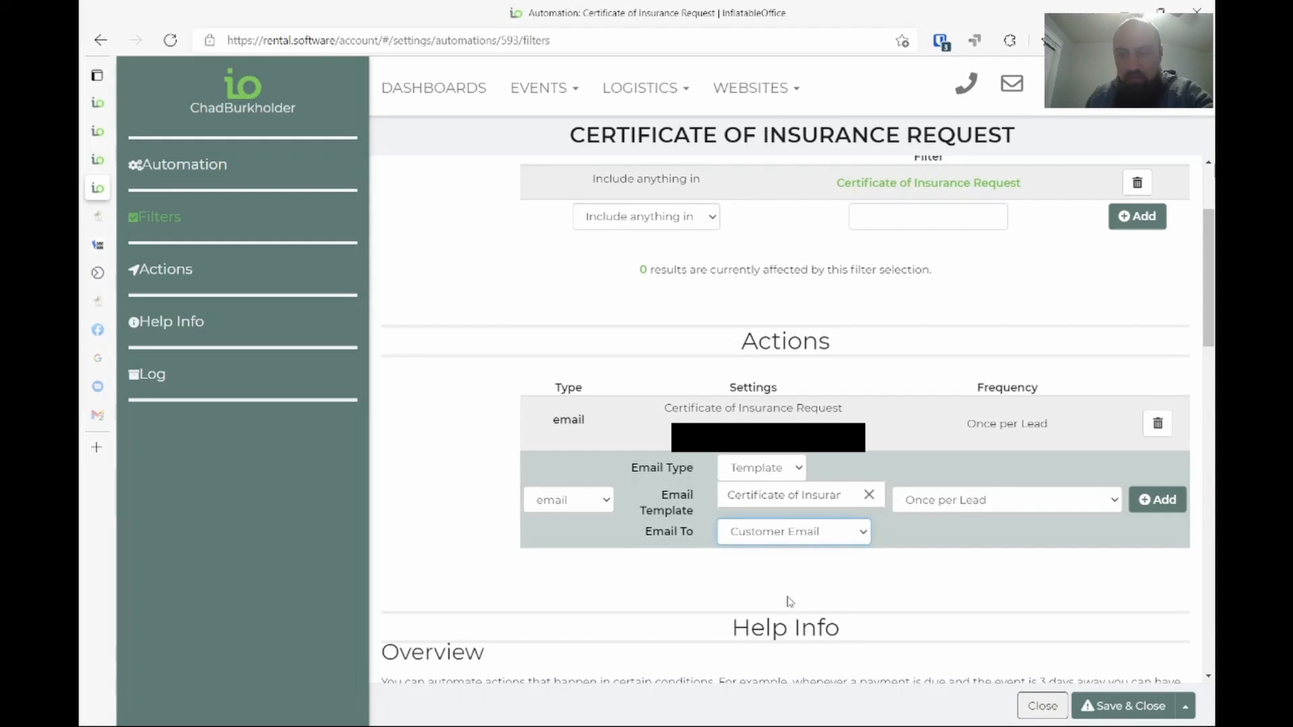
pyautogui.click(745, 558)
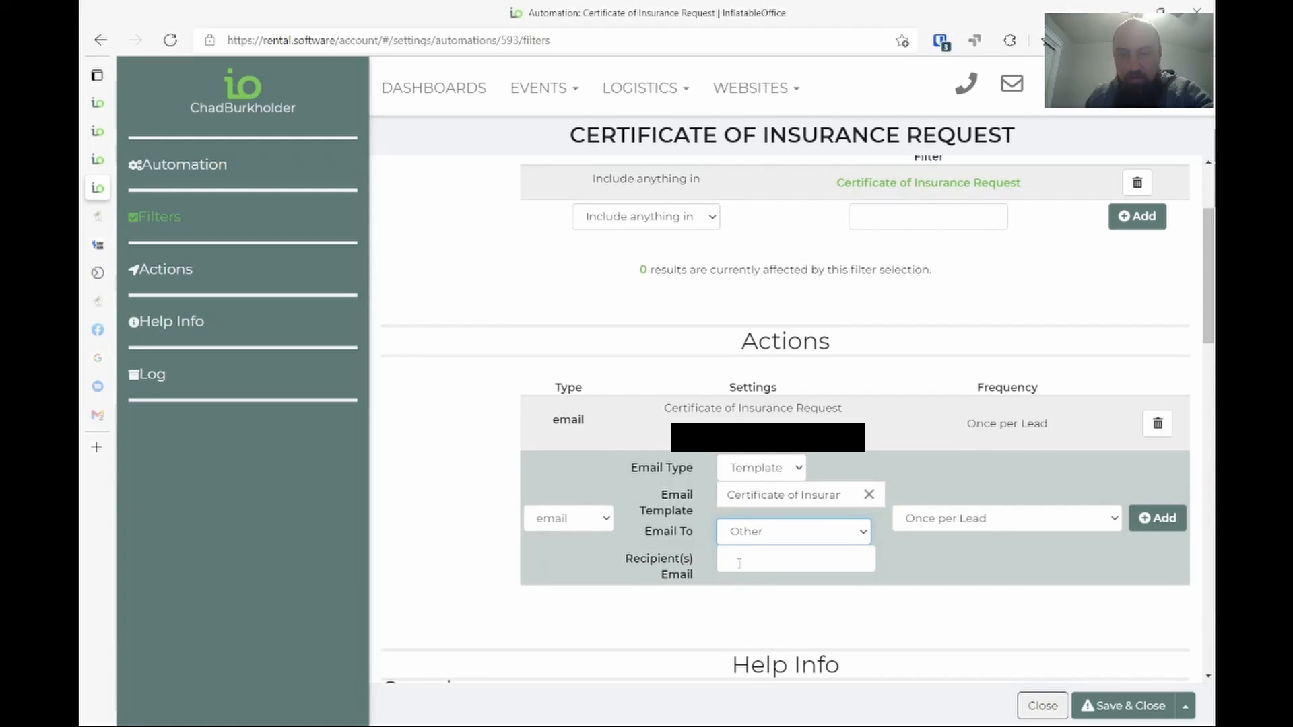
pyautogui.click(783, 558)
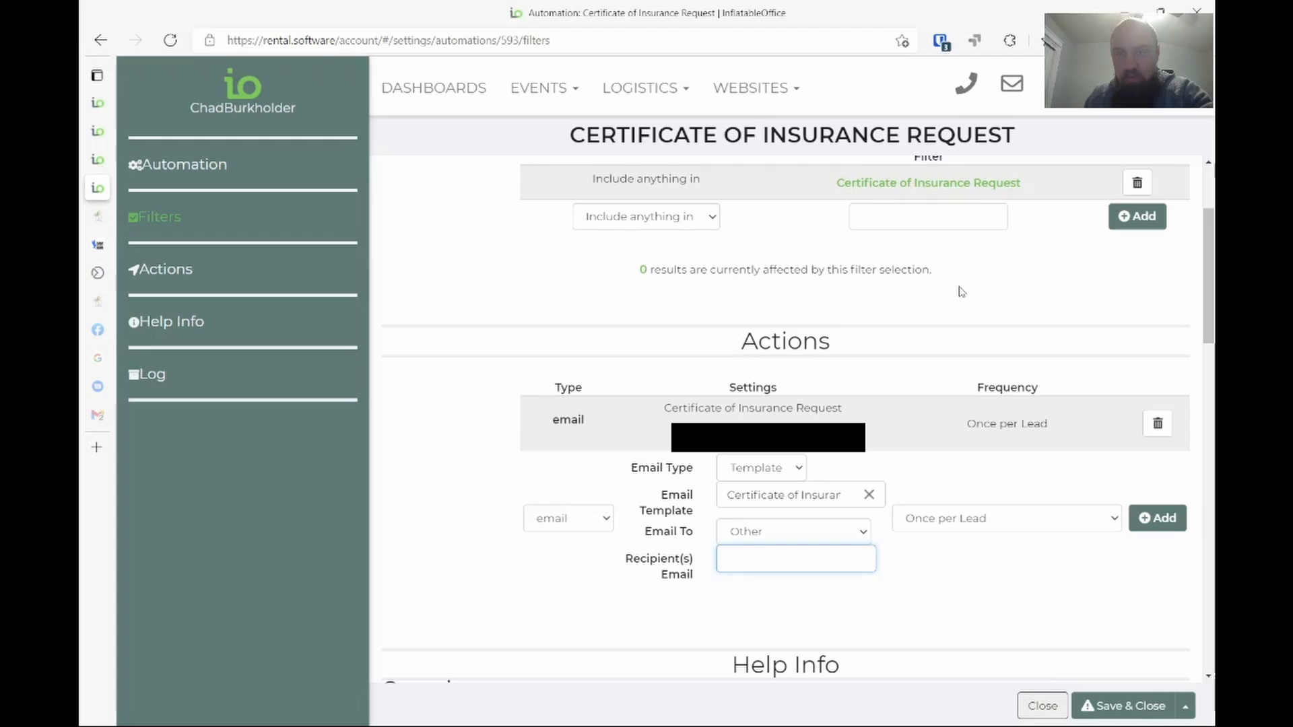
pyautogui.click(990, 525)
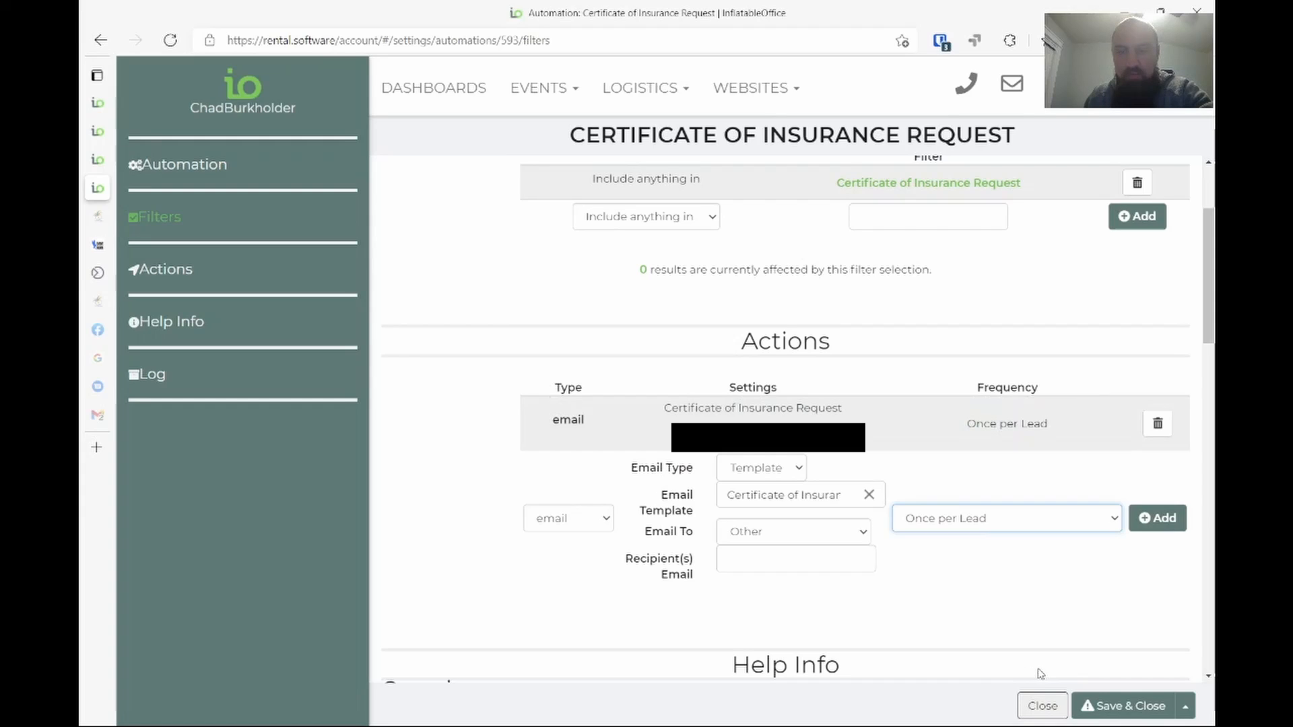
pyautogui.click(1112, 713)
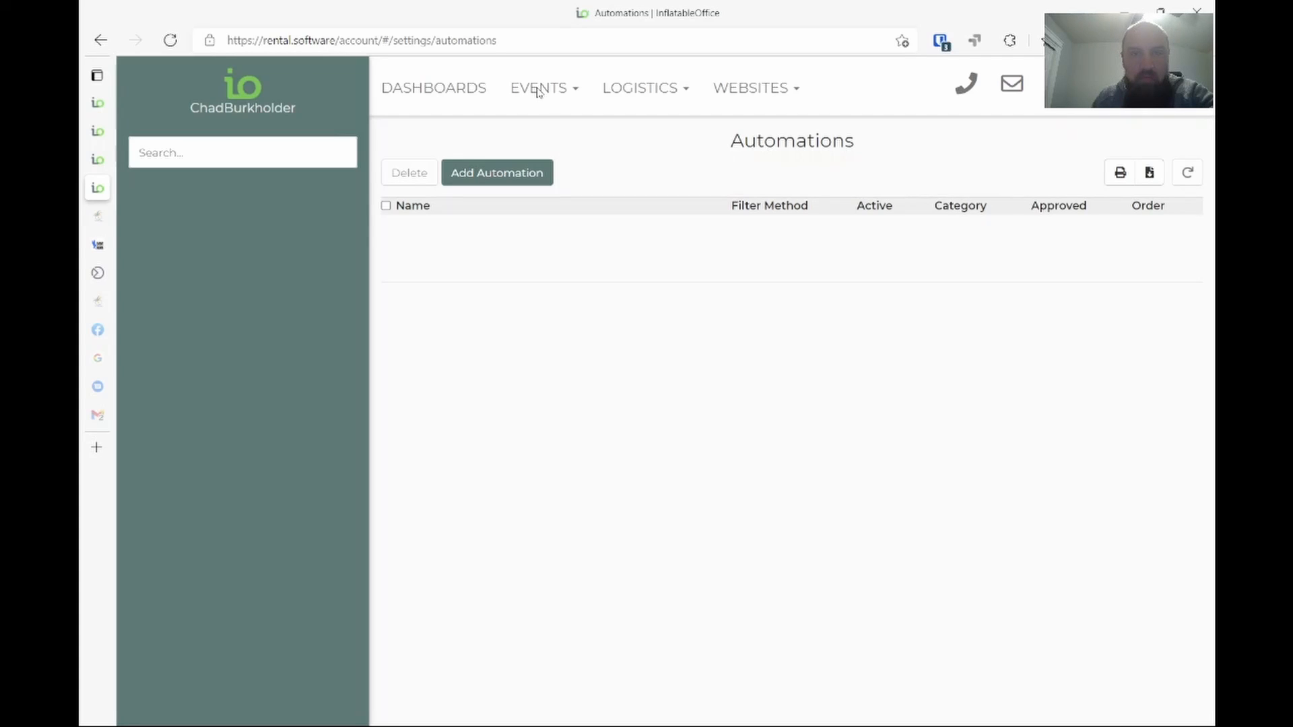
# - Start a new lead/event and go to its optional fields
pyautogui.click(538, 92)
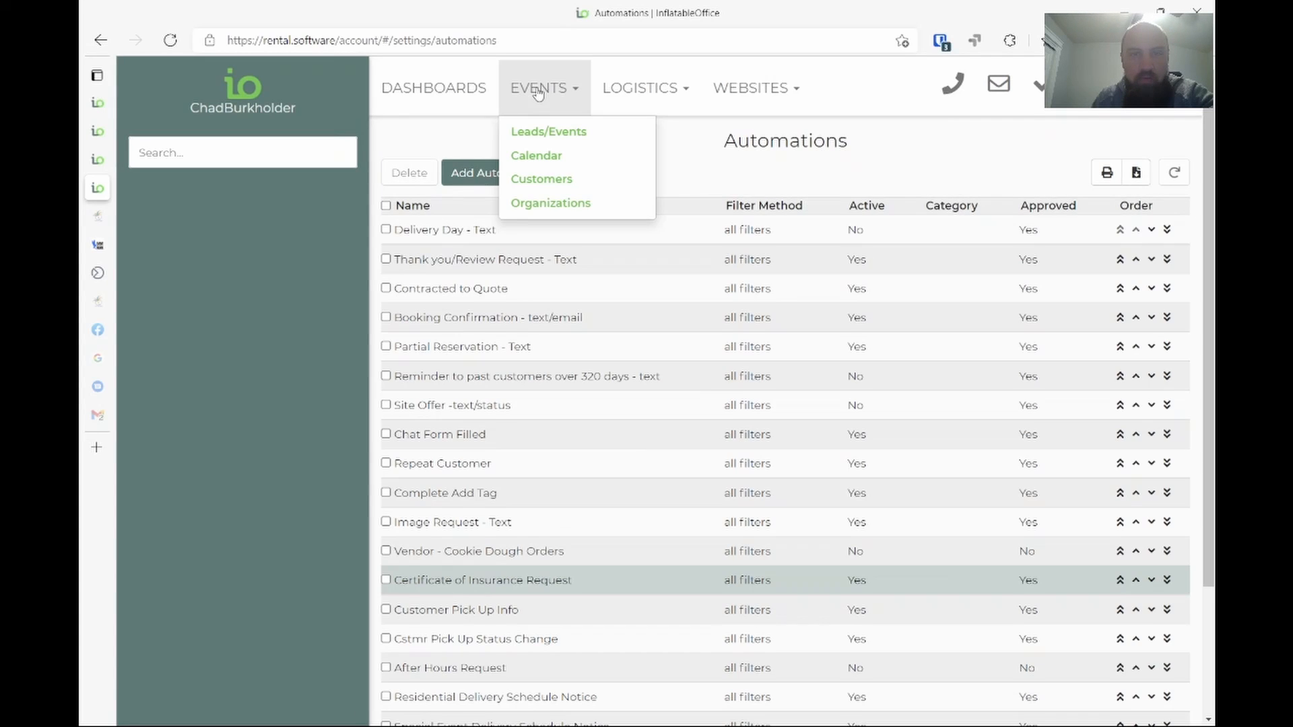
pyautogui.click(543, 135)
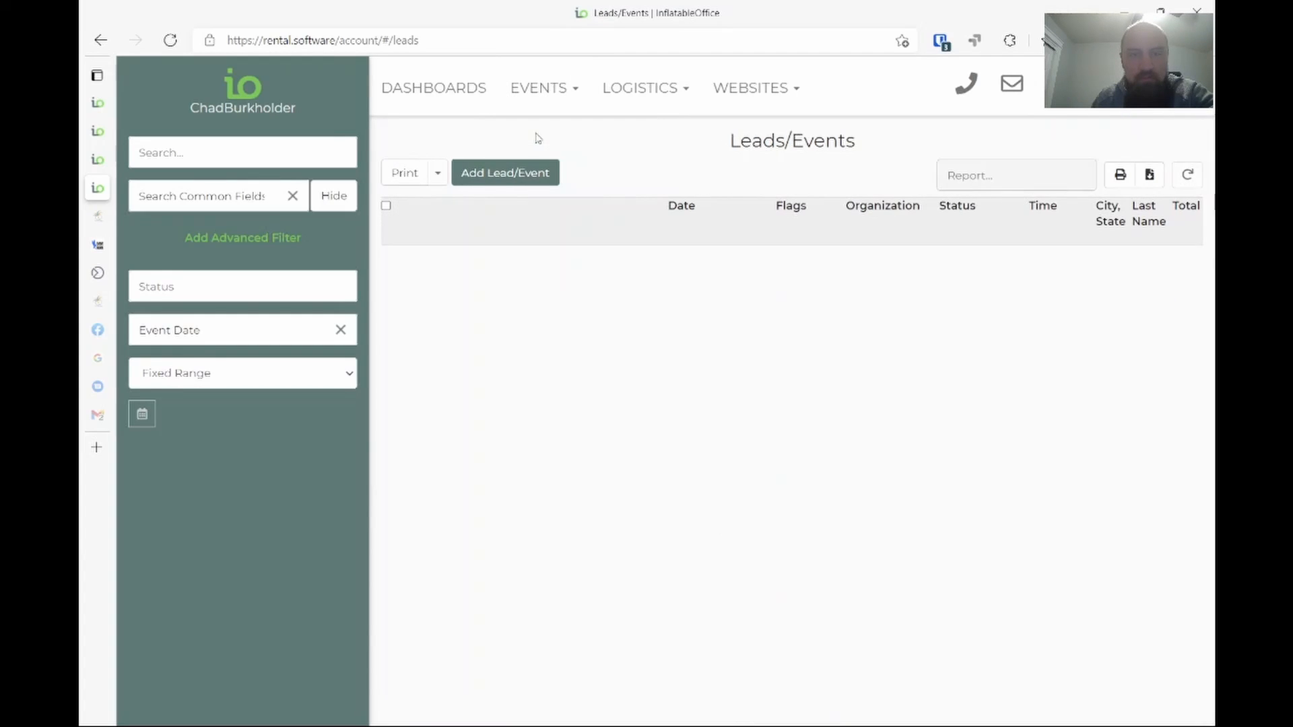
pyautogui.click(520, 173)
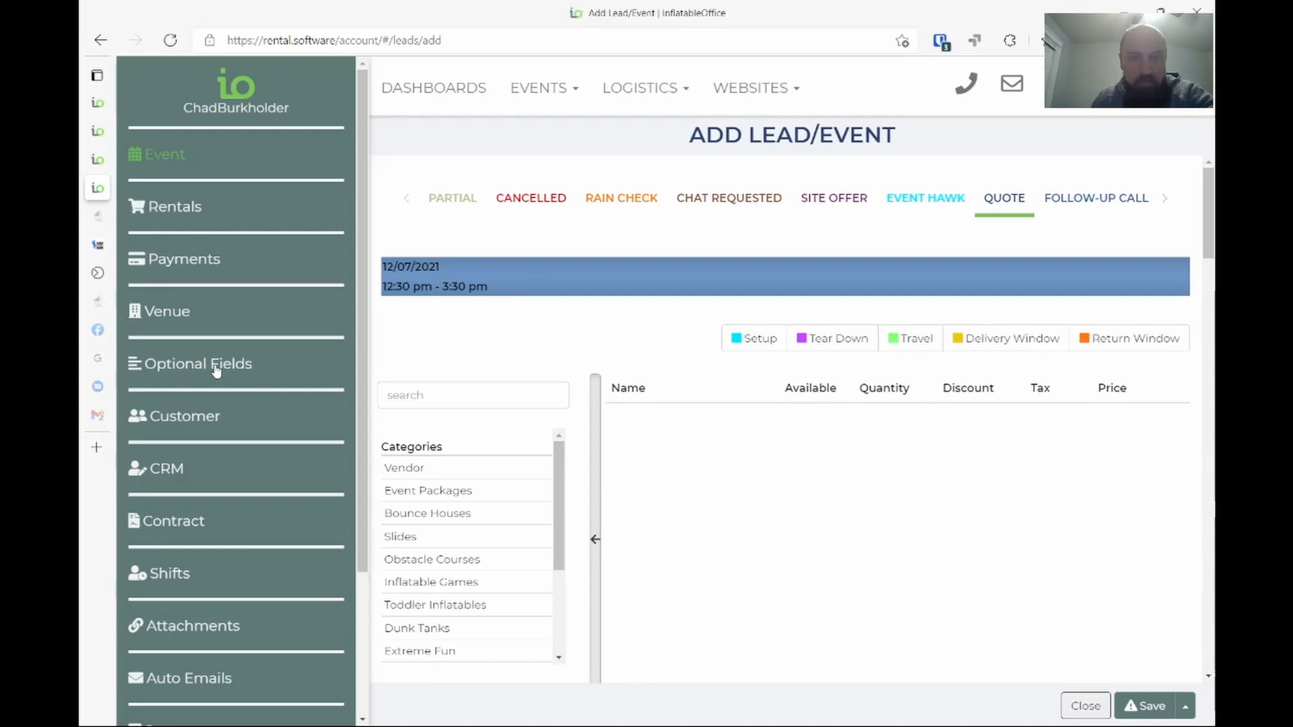
pyautogui.click(205, 368)
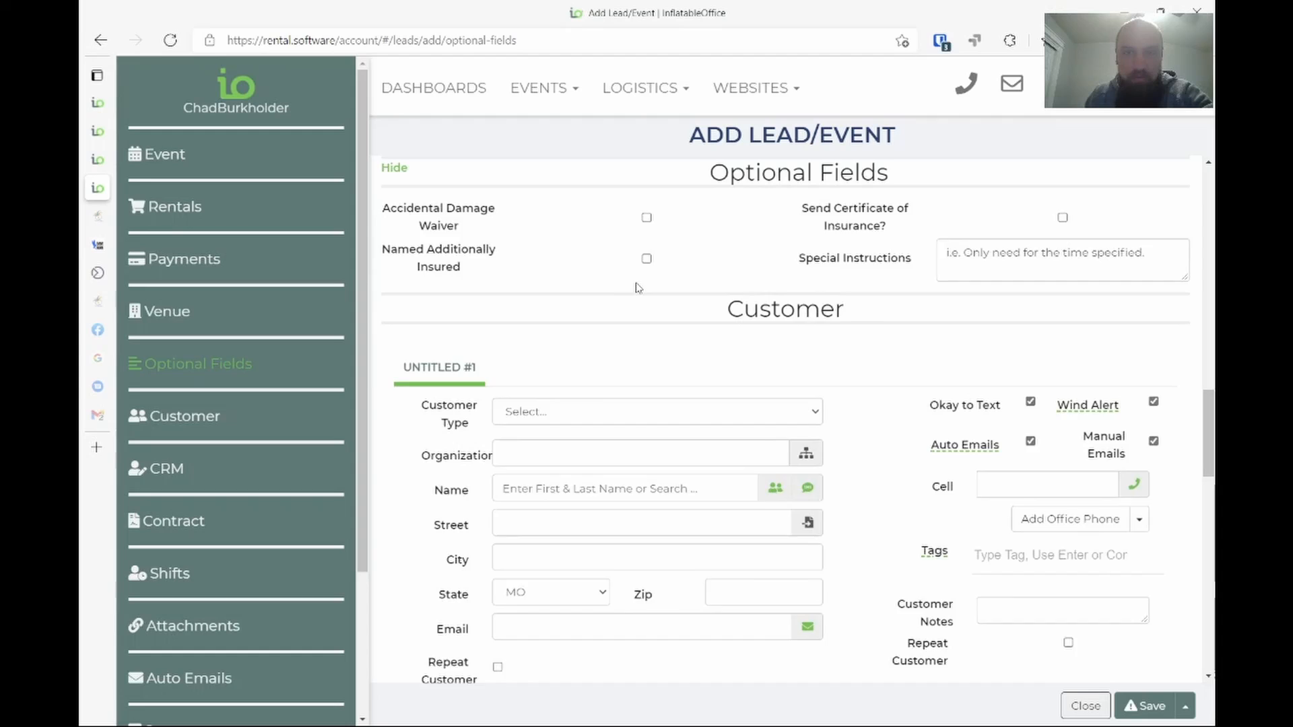
# - Tick "Send Certificate of Insurance?" in the new event's optional fields and clear it again
pyautogui.scroll(5, 638, 288)
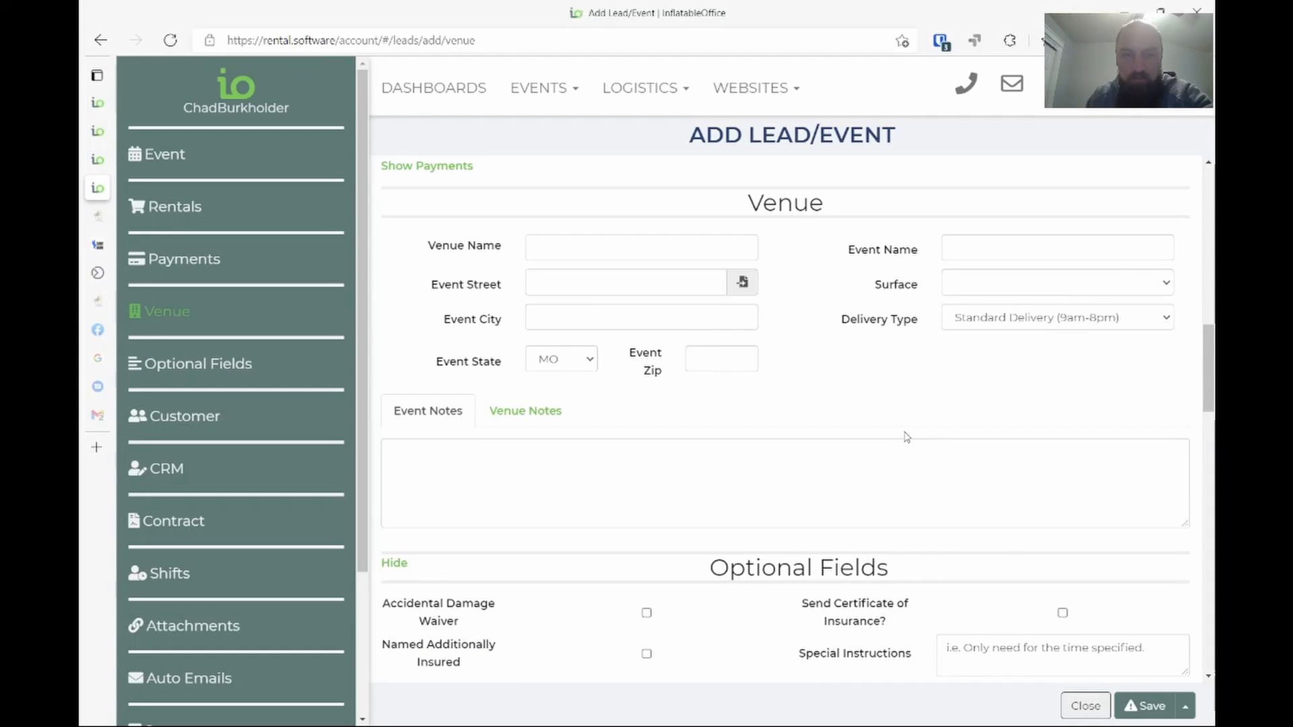
pyautogui.scroll(-1, 906, 437)
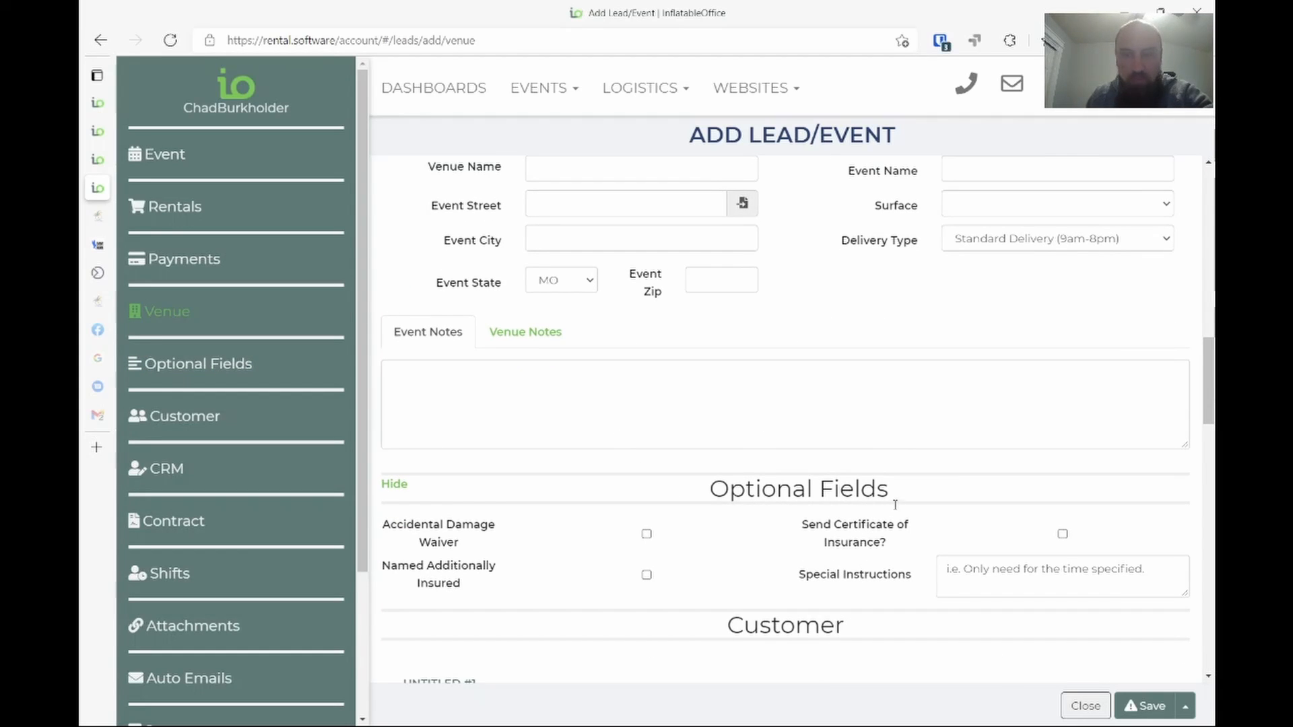
pyautogui.click(1064, 535)
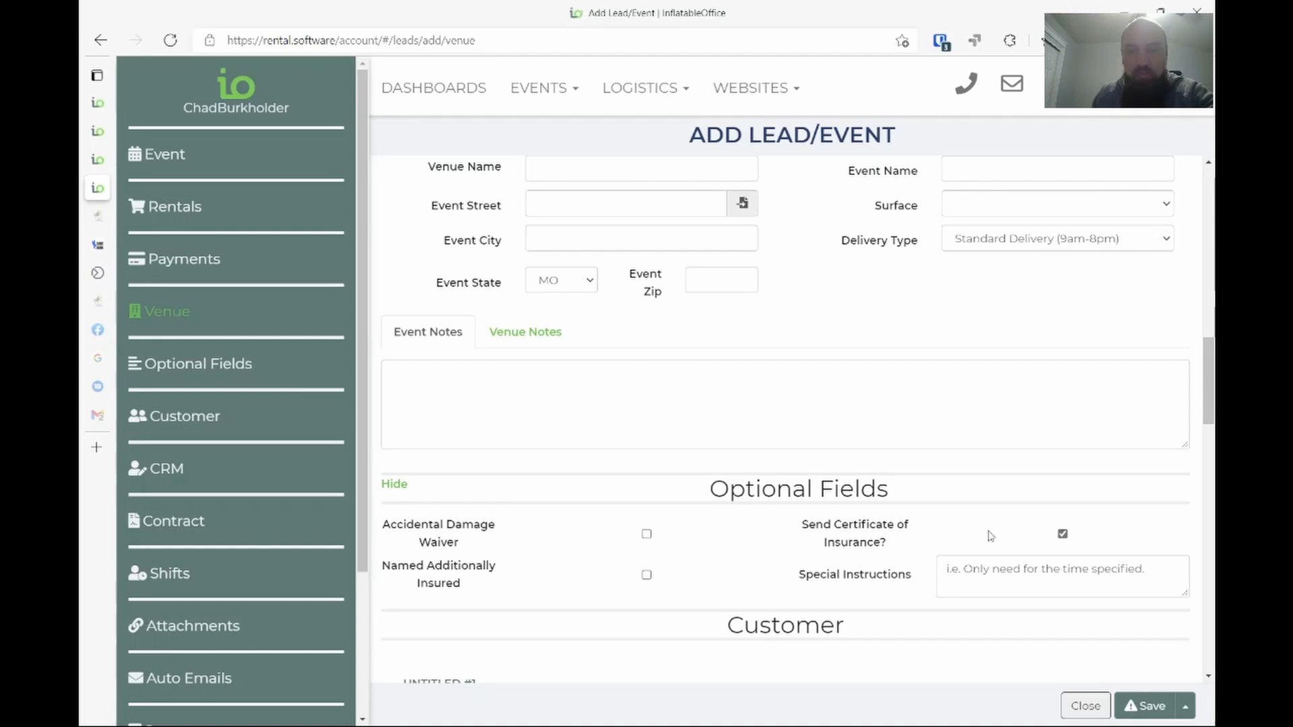
pyautogui.click(1063, 535)
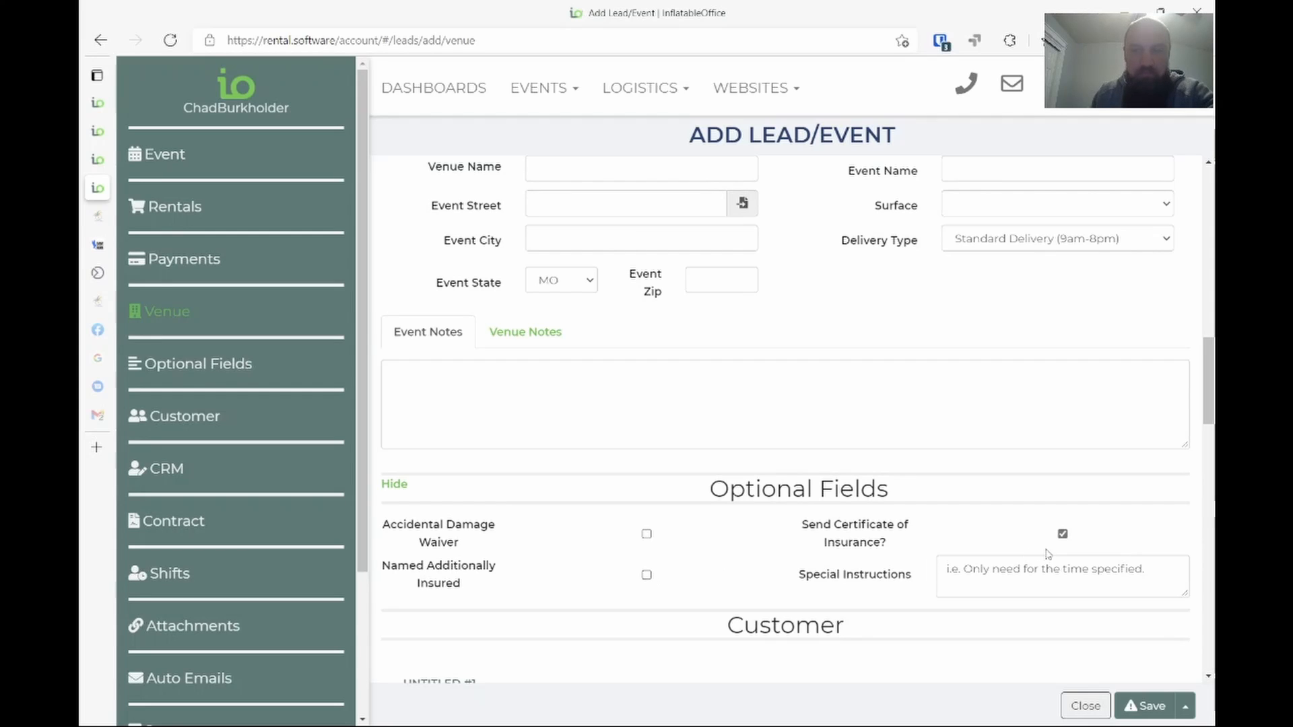
pyautogui.click(1062, 536)
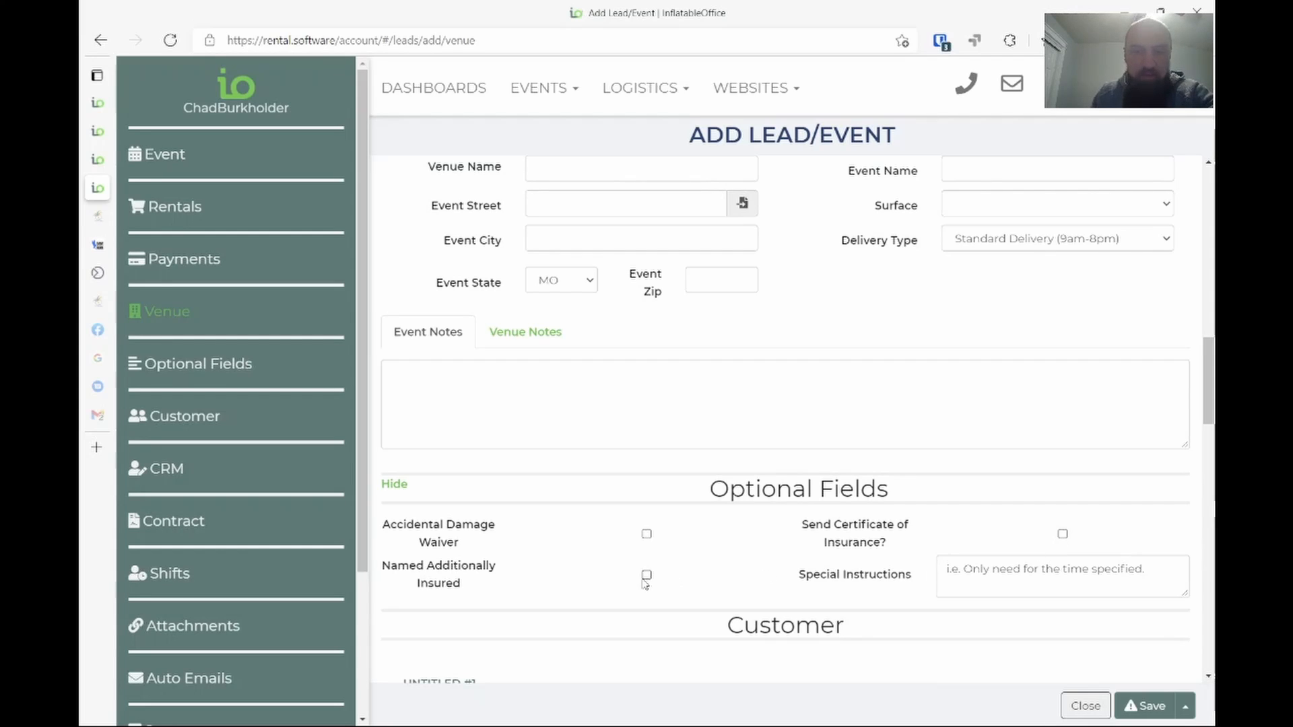